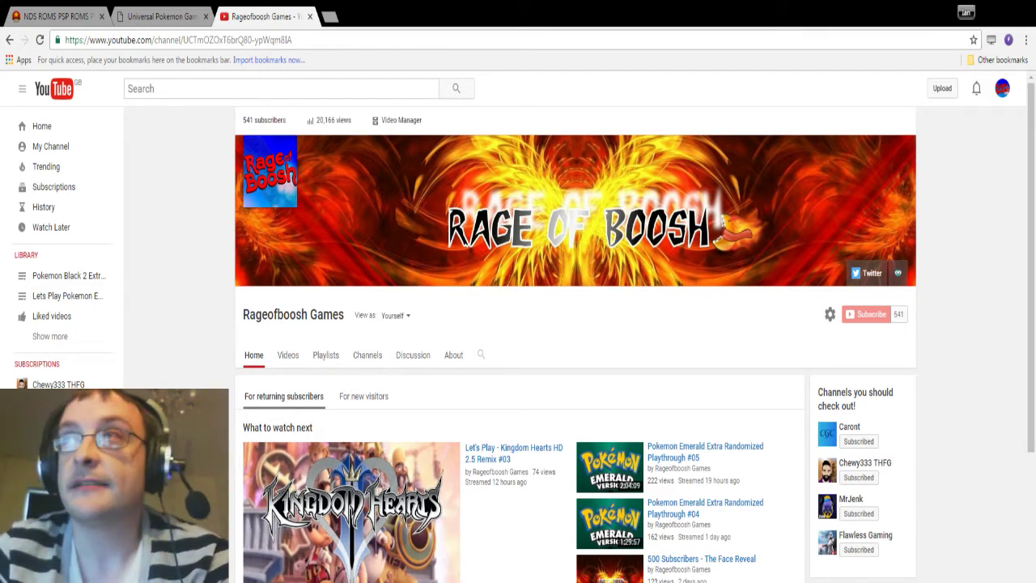
- Switch to the Emuparadise site and open its handheld GBA ROMs section
{"action": "left_click", "coordinate": [57, 15]}
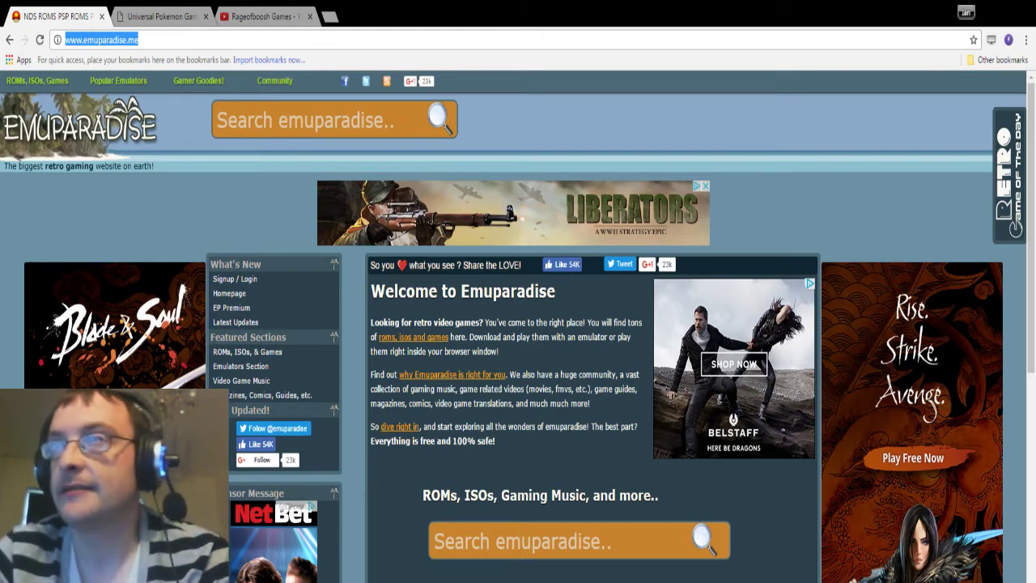
{"action": "mouse_move", "coordinate": [37, 80]}
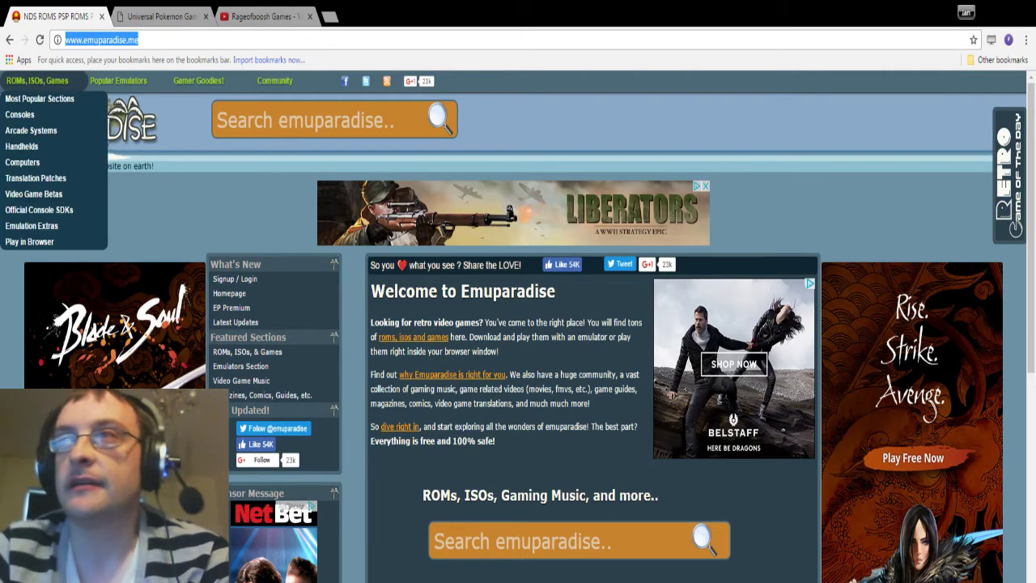
{"action": "mouse_move", "coordinate": [25, 114]}
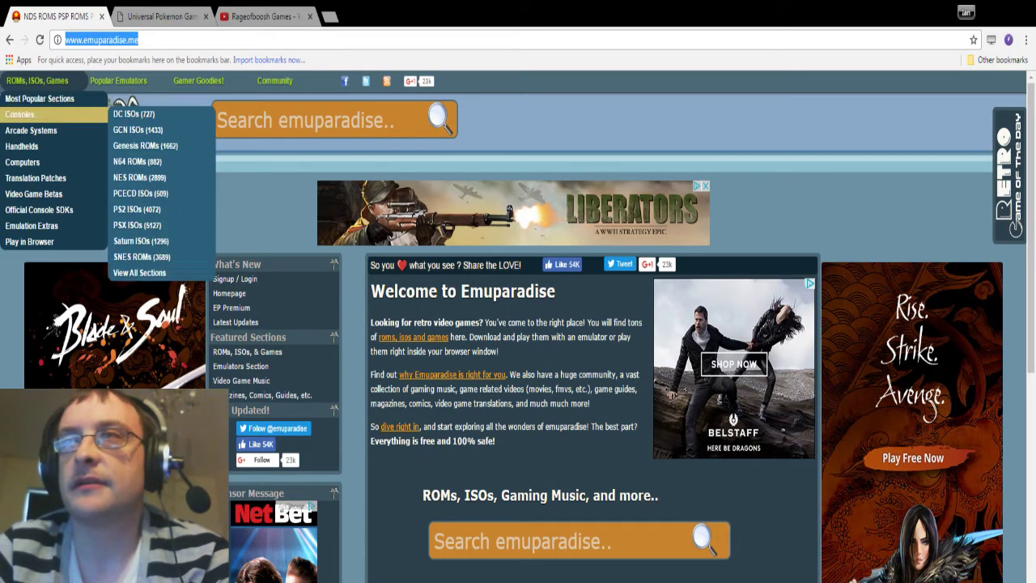
{"action": "mouse_move", "coordinate": [22, 146]}
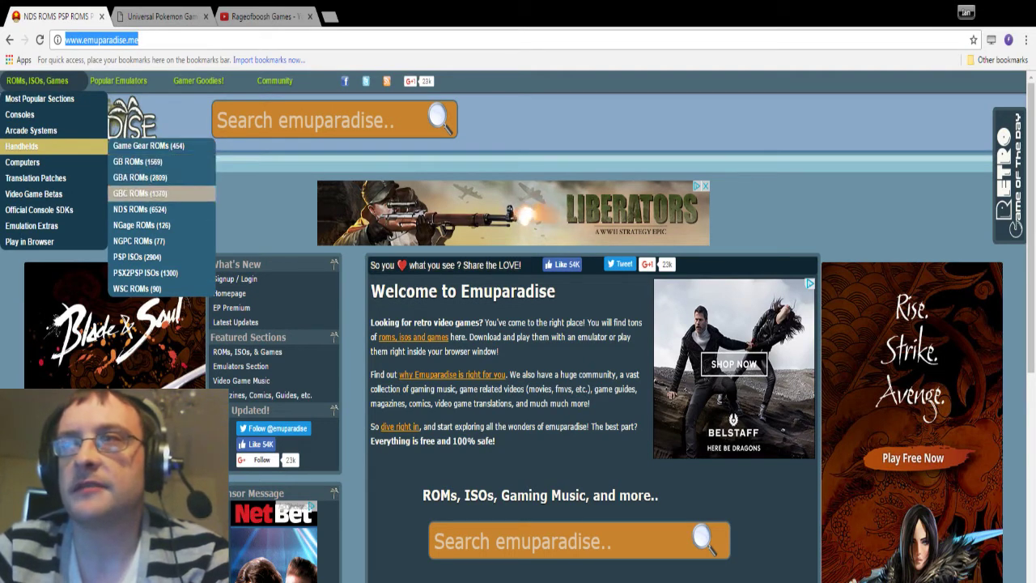
{"action": "left_click", "coordinate": [139, 176]}
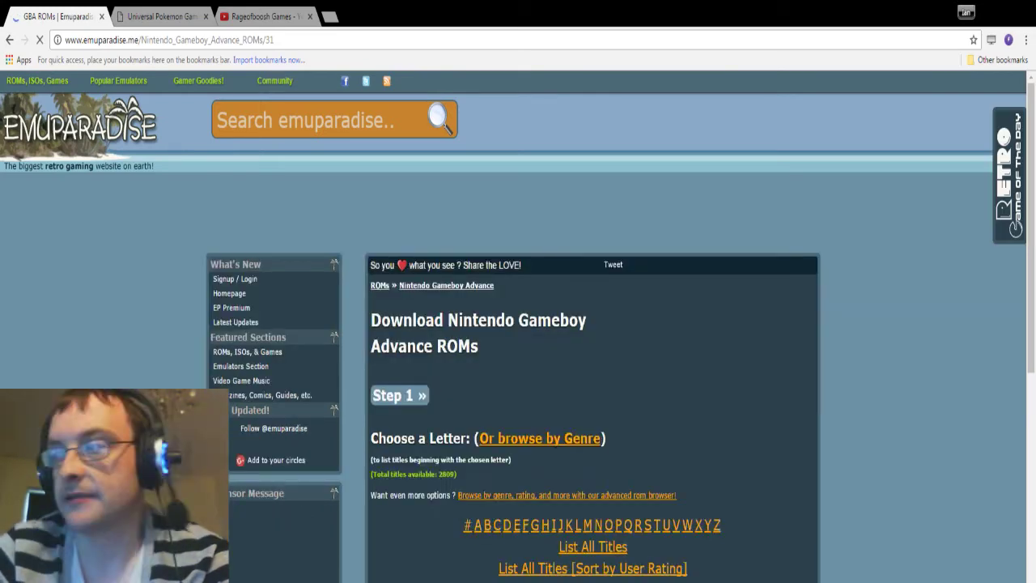
- List the GBA ROM titles starting with P and browse to the Pokemon games, such as Pokemon Emerald (U)
{"action": "scroll", "coordinate": [593, 365], "scroll_direction": "down", "scroll_amount": 2}
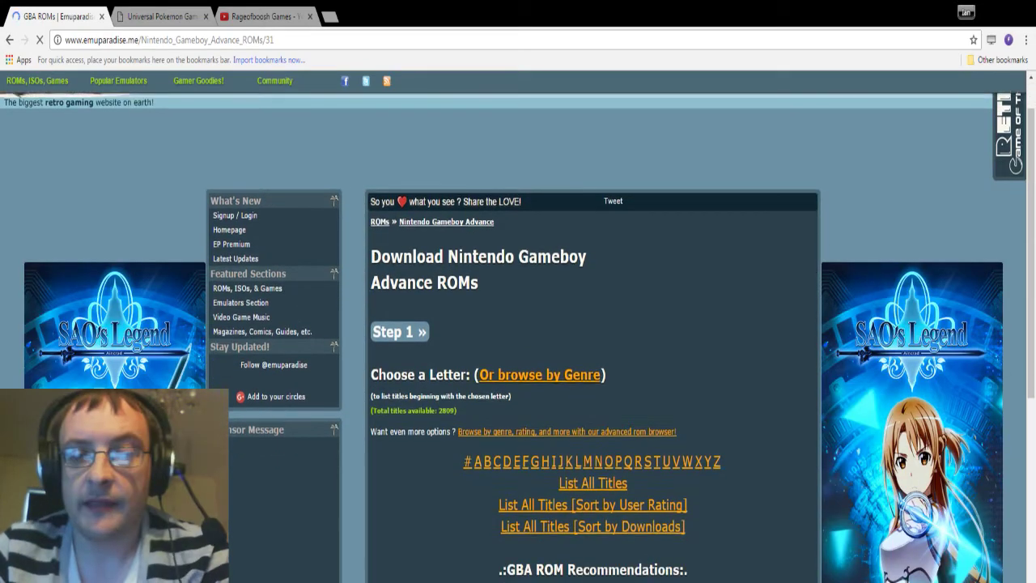
{"action": "scroll", "coordinate": [592, 365], "scroll_direction": "down", "scroll_amount": 1}
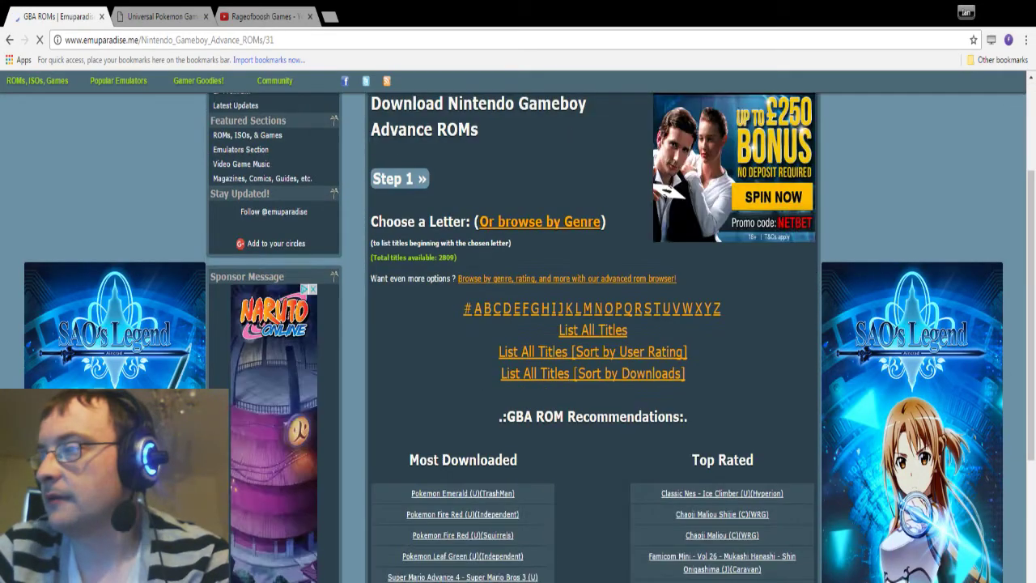
{"action": "scroll", "coordinate": [592, 364], "scroll_direction": "down", "scroll_amount": 2}
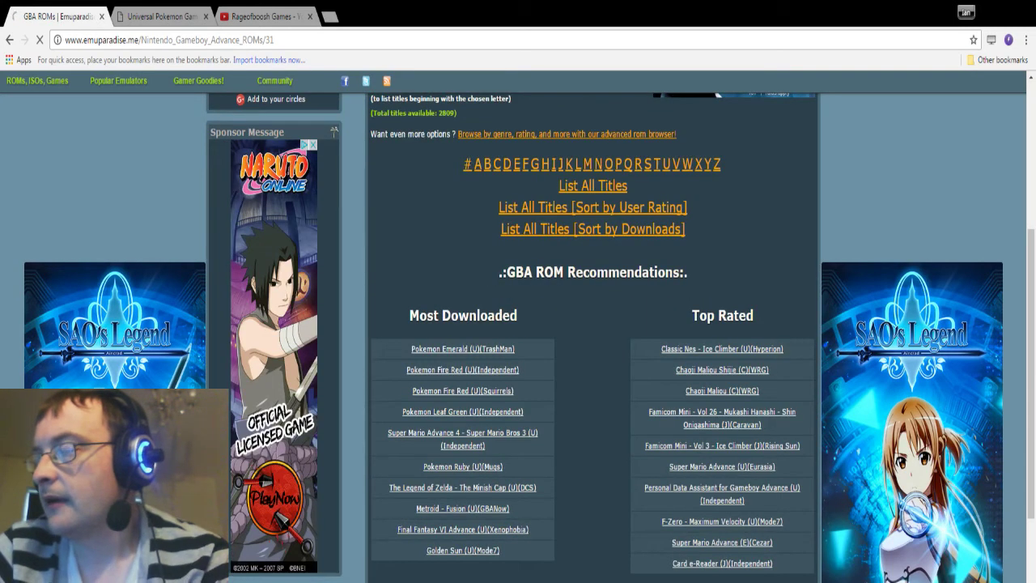
{"action": "scroll", "coordinate": [592, 364], "scroll_direction": "up", "scroll_amount": 2}
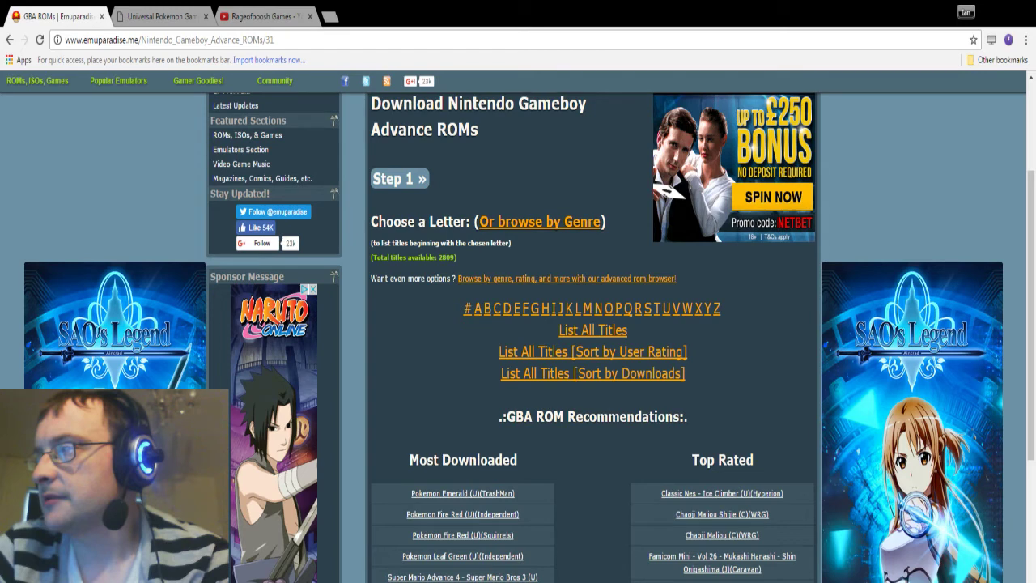
{"action": "left_click", "coordinate": [619, 309]}
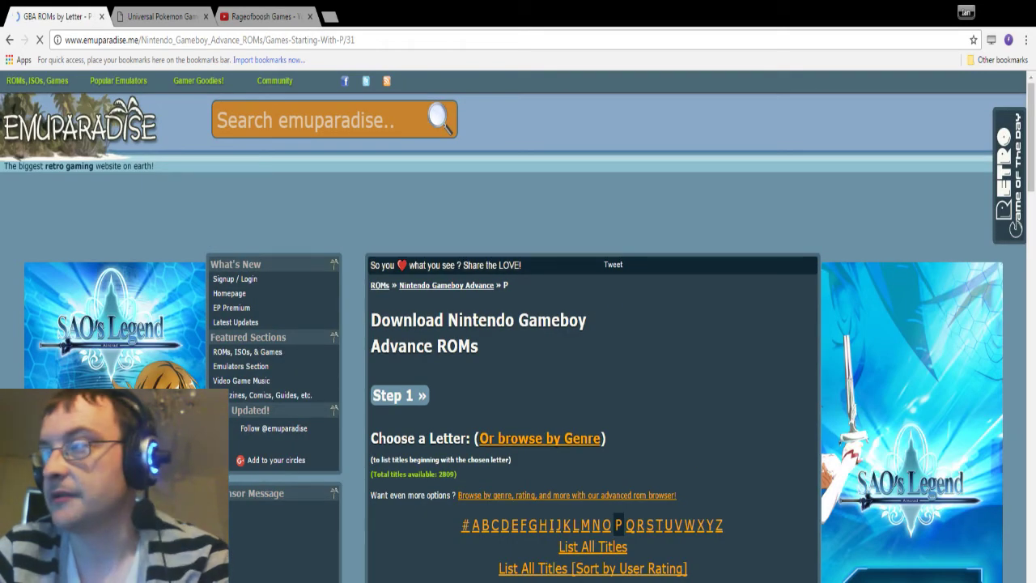
{"action": "scroll", "coordinate": [424, 386], "scroll_direction": "down", "scroll_amount": 10}
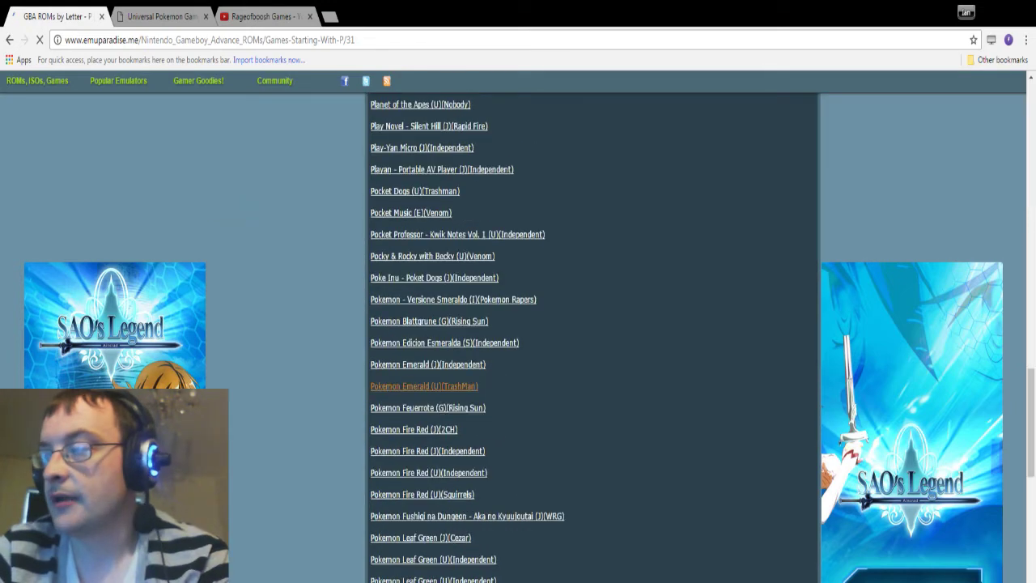
{"action": "scroll", "coordinate": [593, 340], "scroll_direction": "down", "scroll_amount": 3}
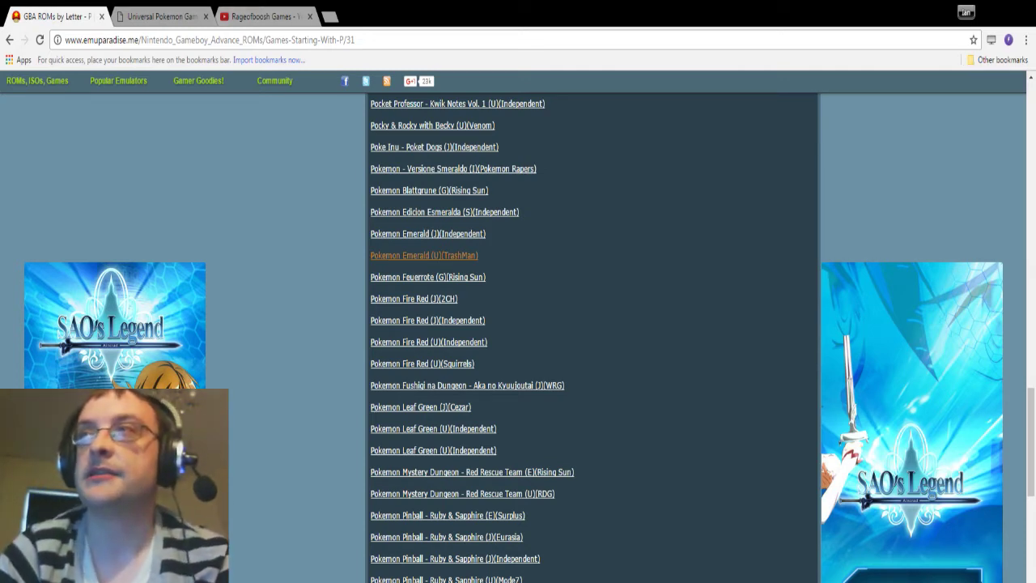
- Switch to the Universal Pokemon Game Randomizer website and open its downloads page
{"action": "left_click", "coordinate": [162, 16]}
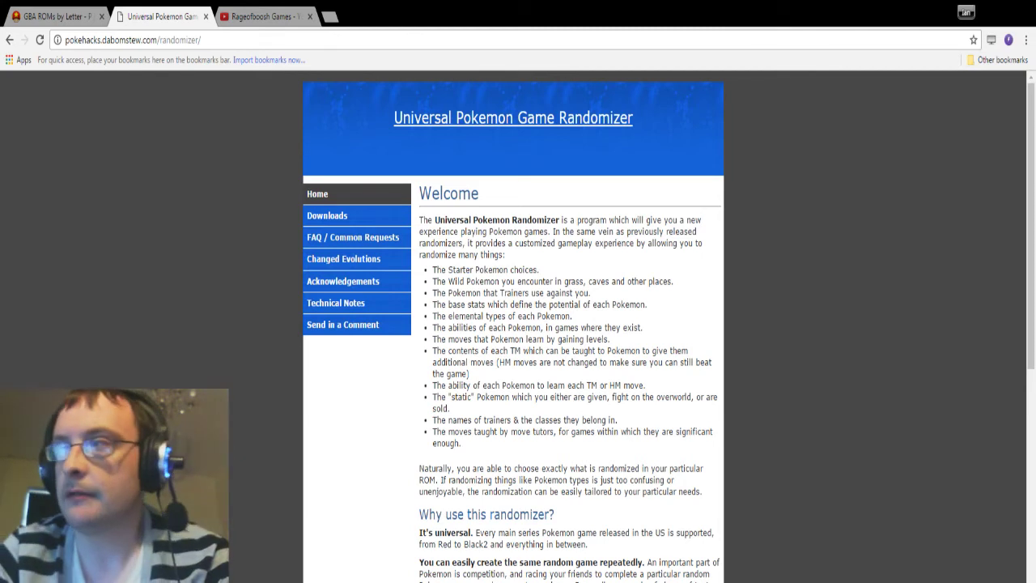
{"action": "left_click", "coordinate": [327, 215]}
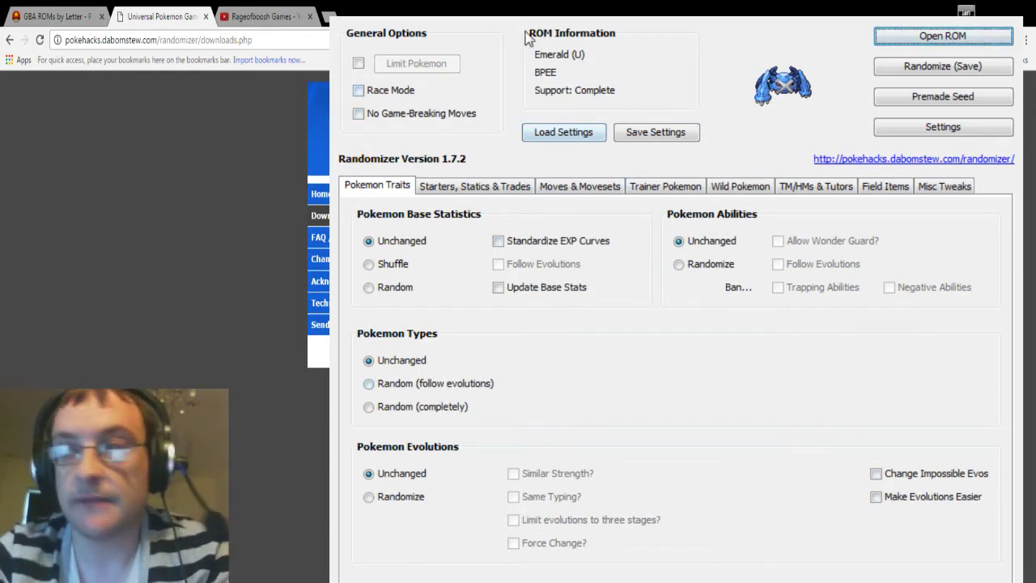
- Enable No Game-Breaking Moves for the Emerald ROM and set Pokemon Evolutions to Randomize
{"action": "left_click", "coordinate": [411, 119]}
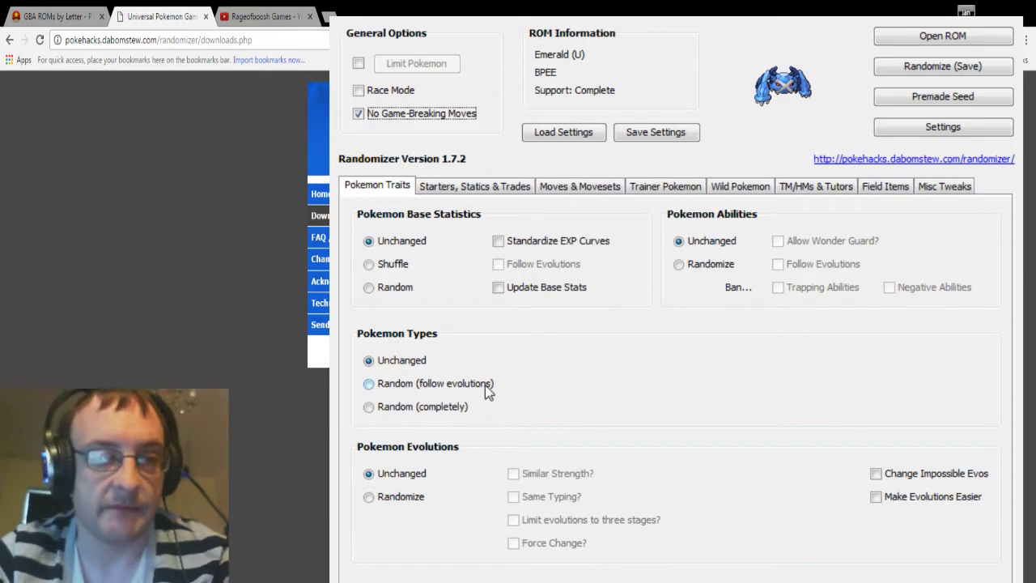
{"action": "left_click", "coordinate": [388, 498]}
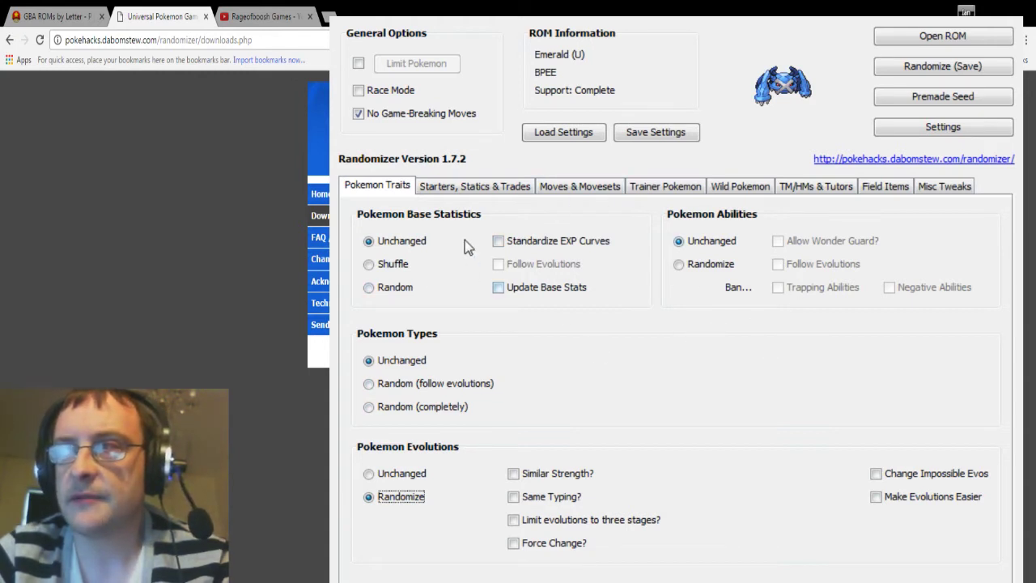
{"action": "mouse_move", "coordinate": [546, 295]}
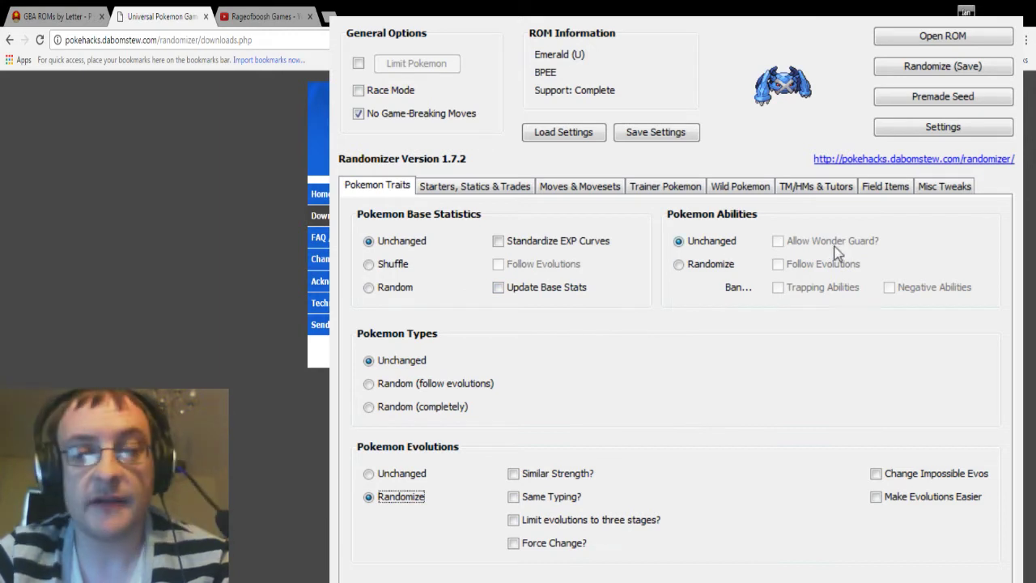
- Set starter and static Pokemon to completely random, and randomize both requested and given Pokemon for in-game trades
{"action": "left_click", "coordinate": [480, 187]}
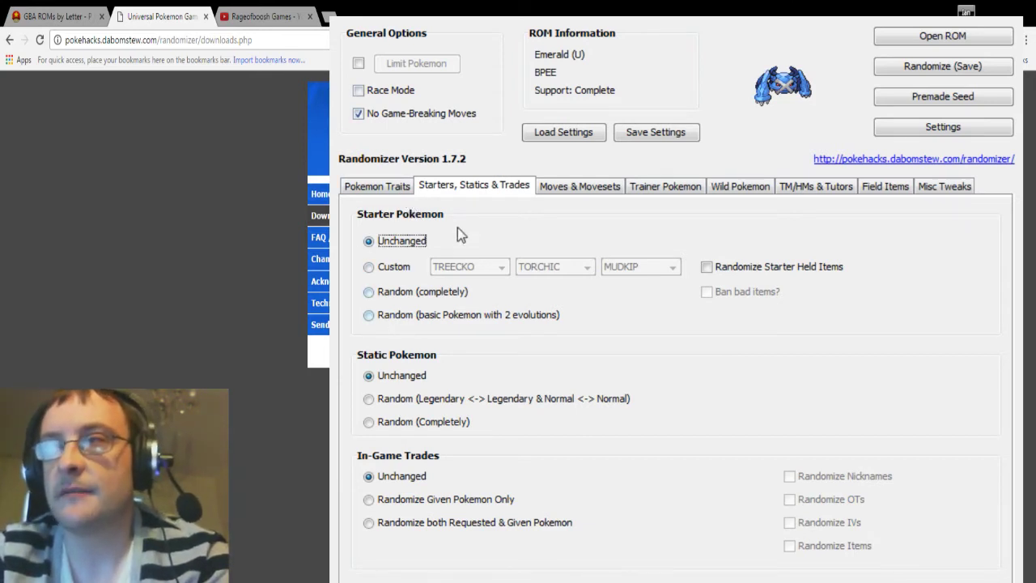
{"action": "left_click", "coordinate": [368, 315]}
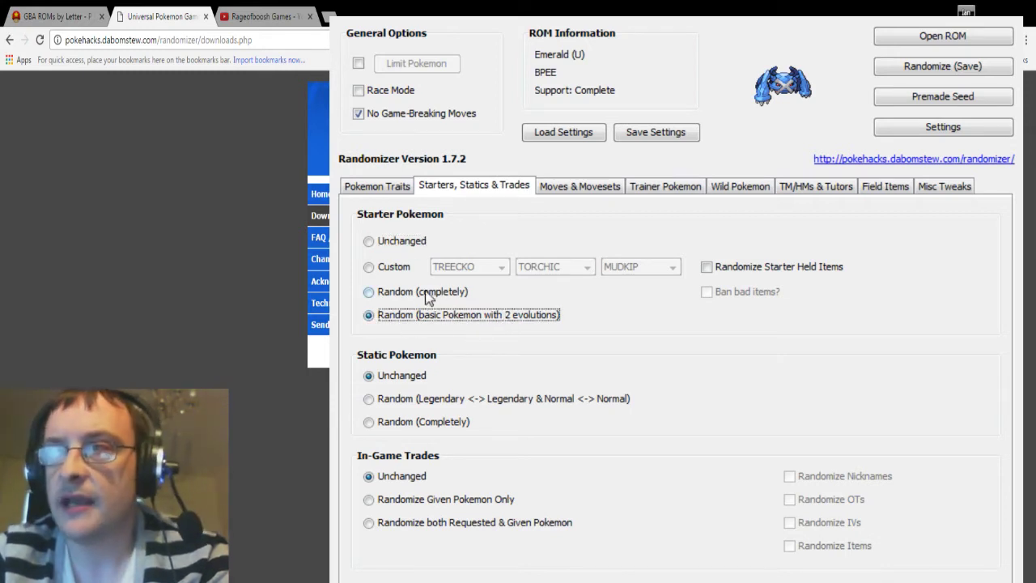
{"action": "left_click", "coordinate": [398, 291]}
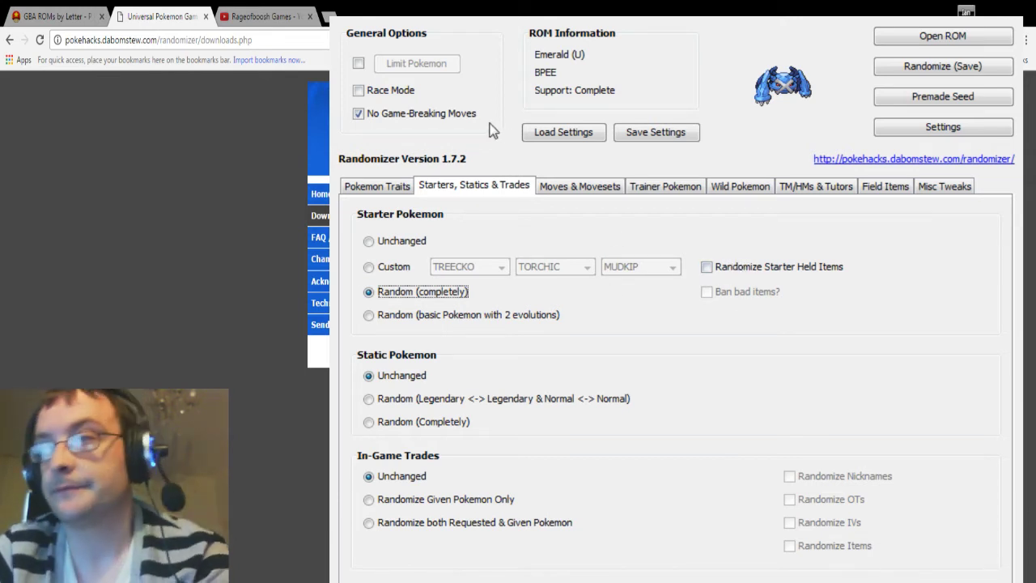
{"action": "left_click", "coordinate": [376, 423]}
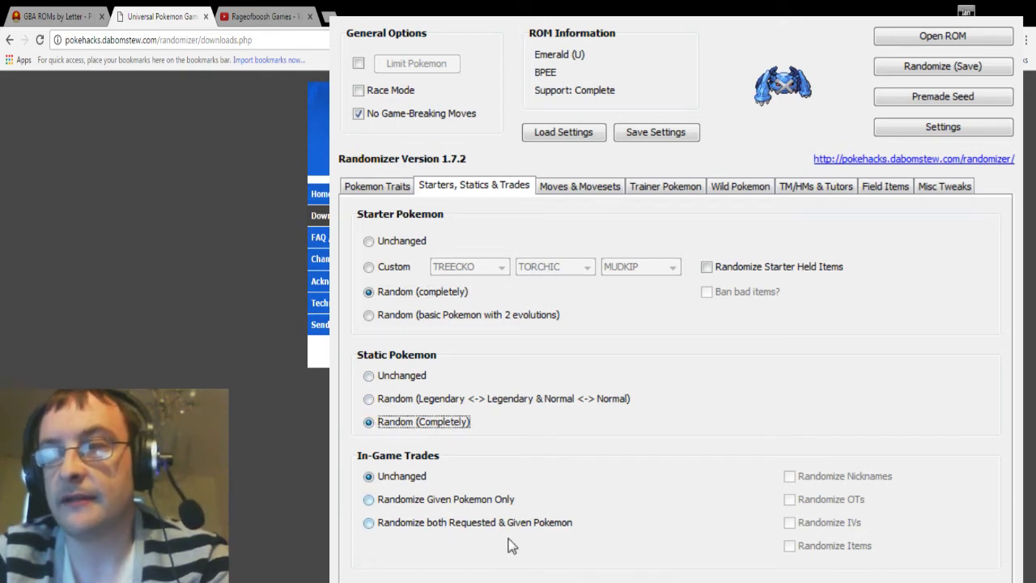
{"action": "left_click", "coordinate": [451, 523]}
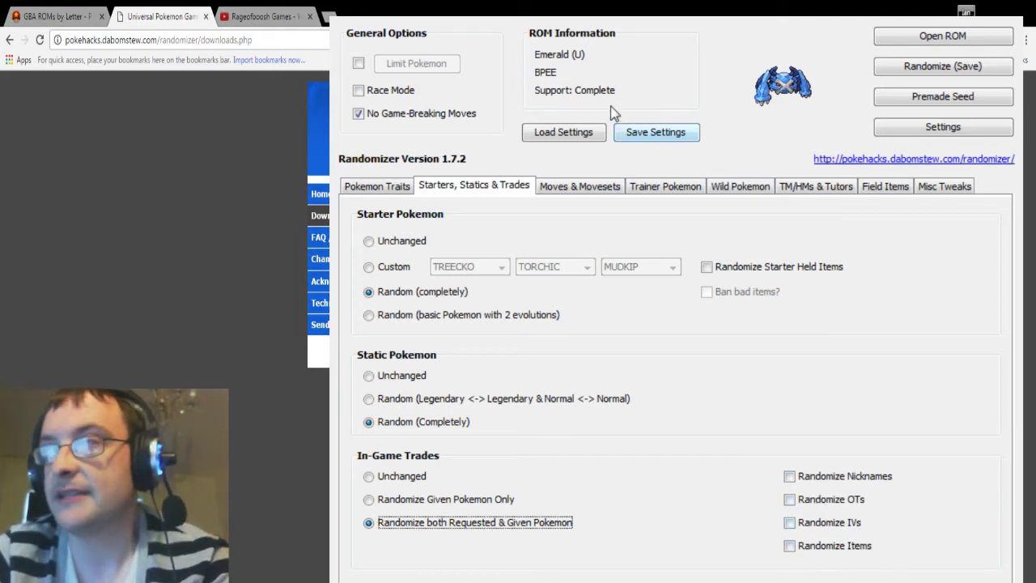
- Set trainers' Pokemon to Random, with the rival carrying the starter through the game and fully evolved Pokemon forced at level 30
{"action": "left_click", "coordinate": [598, 187]}
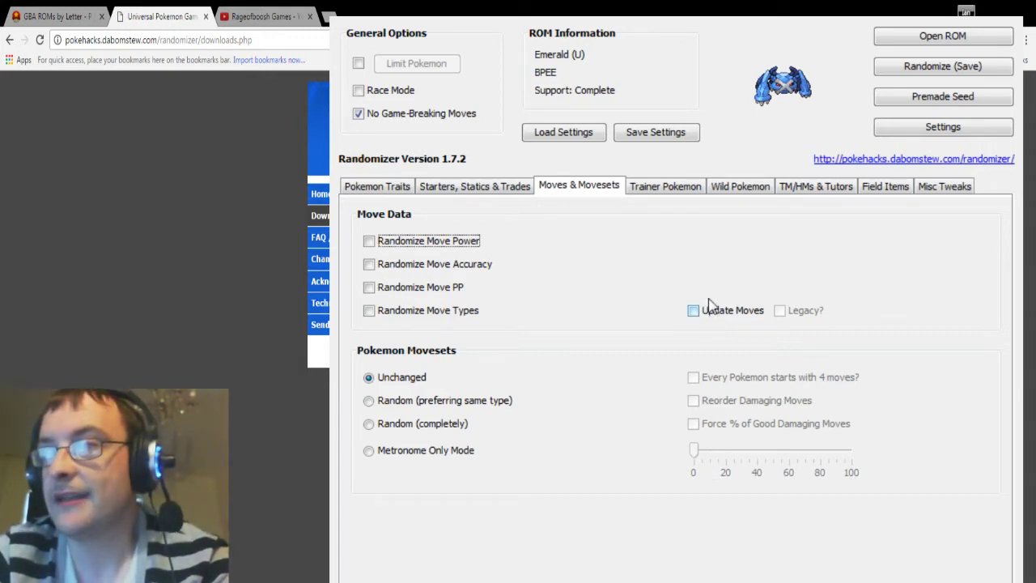
{"action": "left_click", "coordinate": [669, 187]}
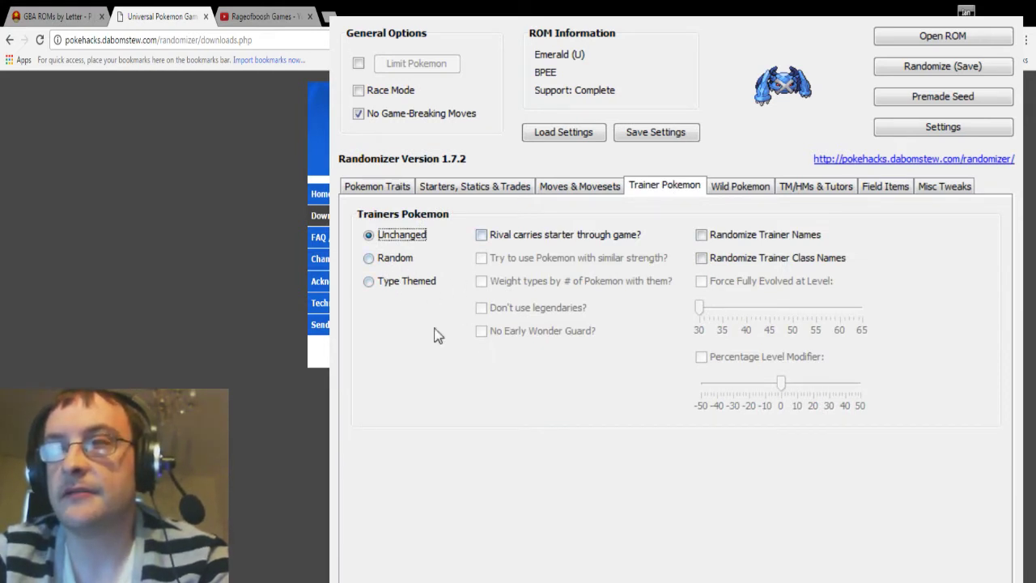
{"action": "left_click", "coordinate": [398, 259]}
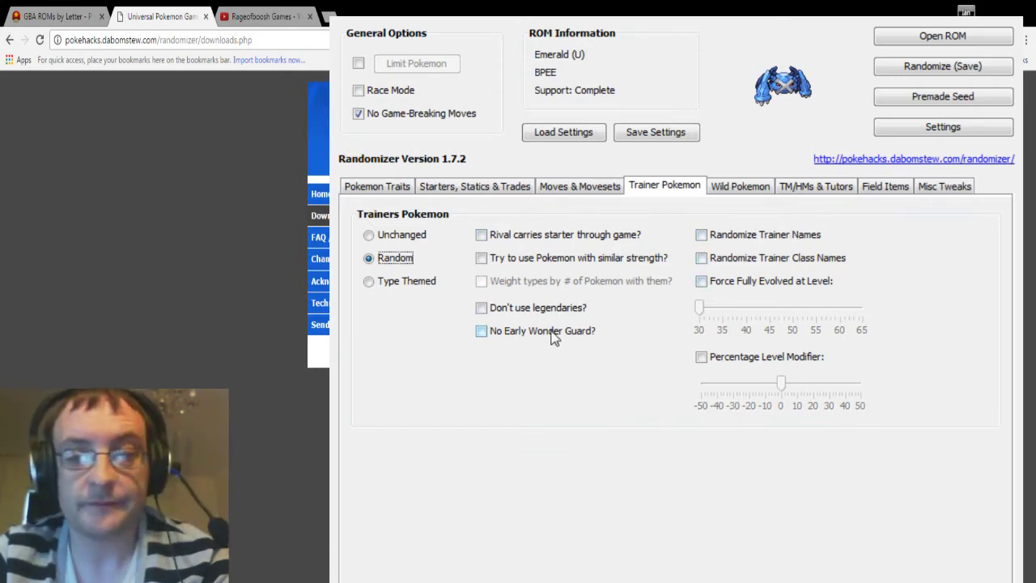
{"action": "left_click", "coordinate": [551, 235]}
{"action": "left_click", "coordinate": [721, 290]}
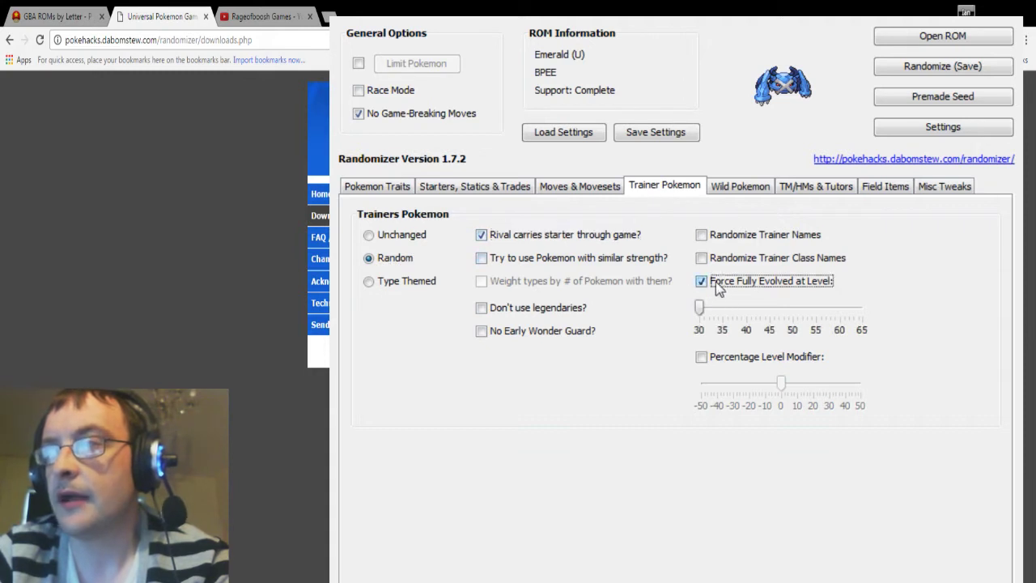
{"action": "left_click_drag", "start_coordinate": [701, 309], "coordinate": [794, 307]}
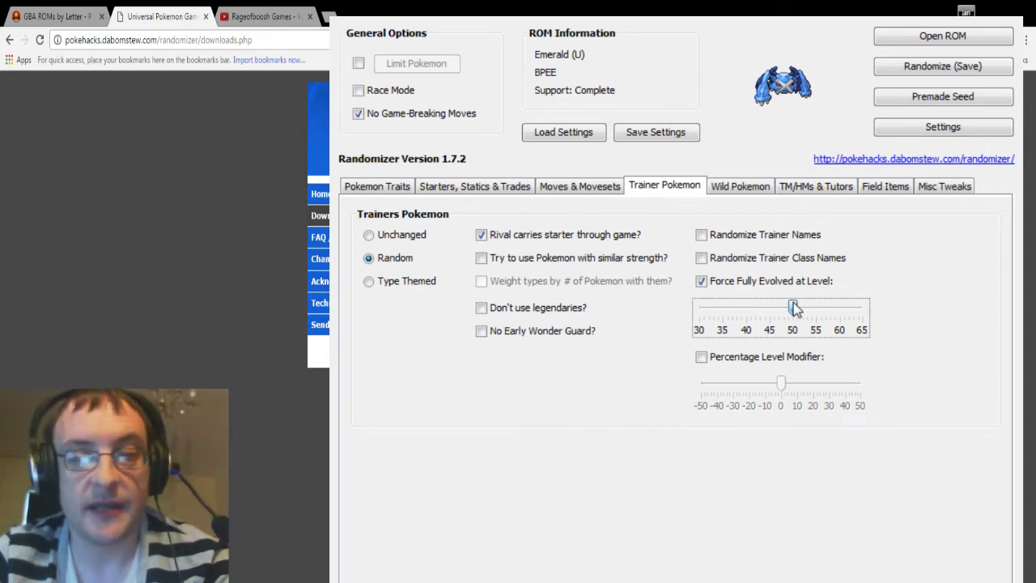
{"action": "left_click_drag", "start_coordinate": [795, 308], "coordinate": [678, 311]}
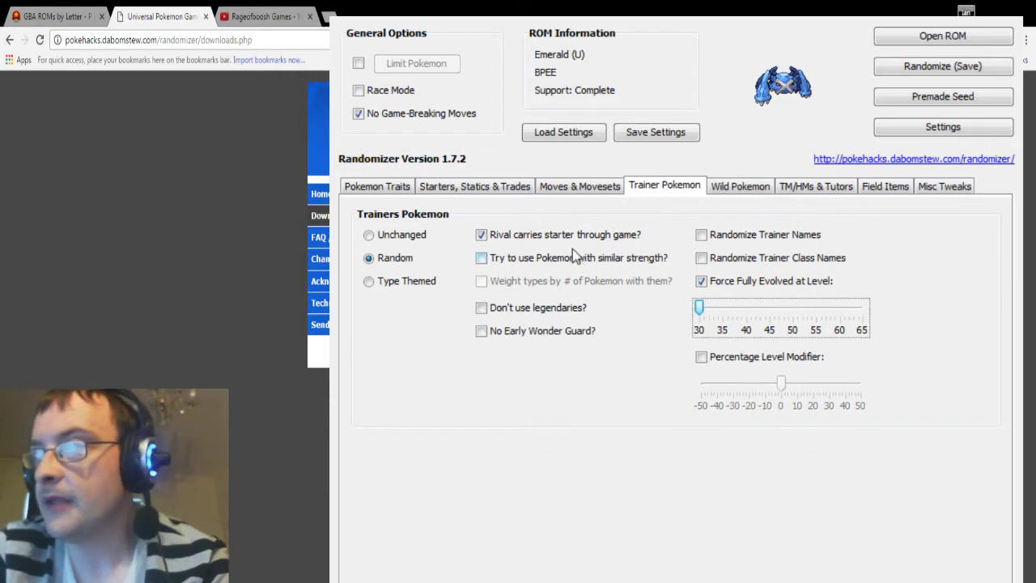
- Enable randomization of trainer names and trainer class names
{"action": "left_click", "coordinate": [720, 191]}
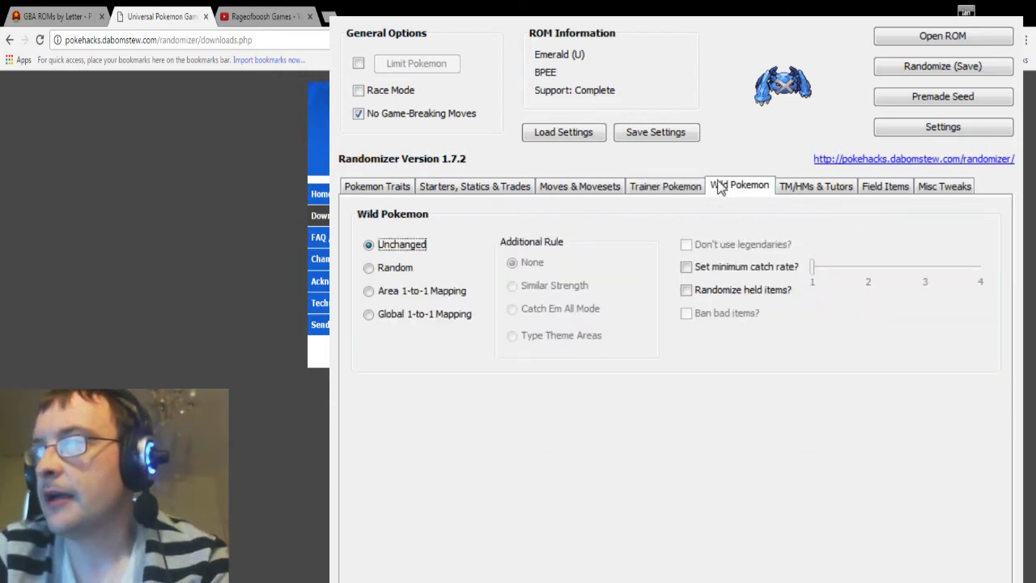
{"action": "left_click", "coordinate": [689, 190]}
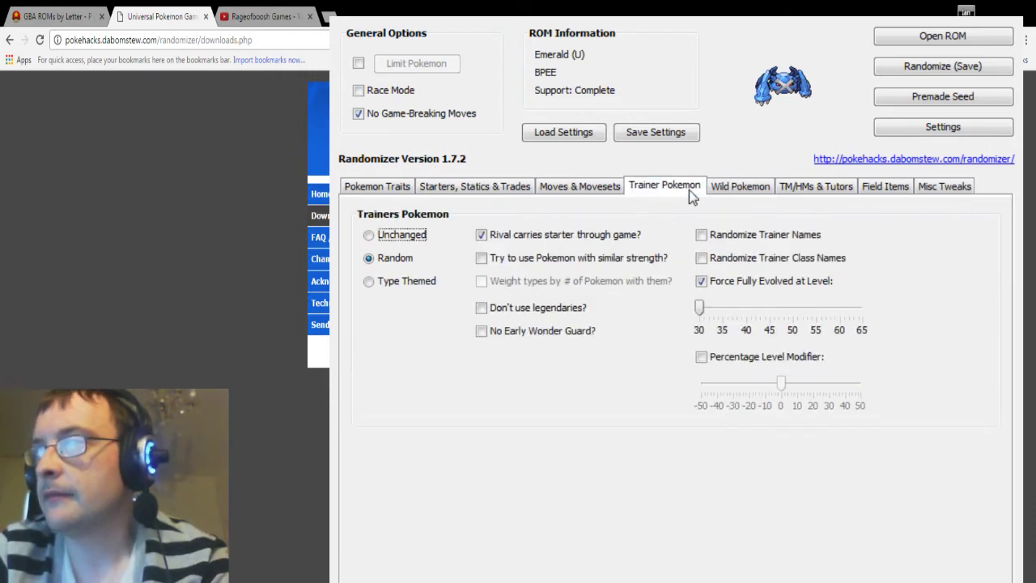
{"action": "left_click", "coordinate": [733, 237]}
{"action": "left_click", "coordinate": [731, 261]}
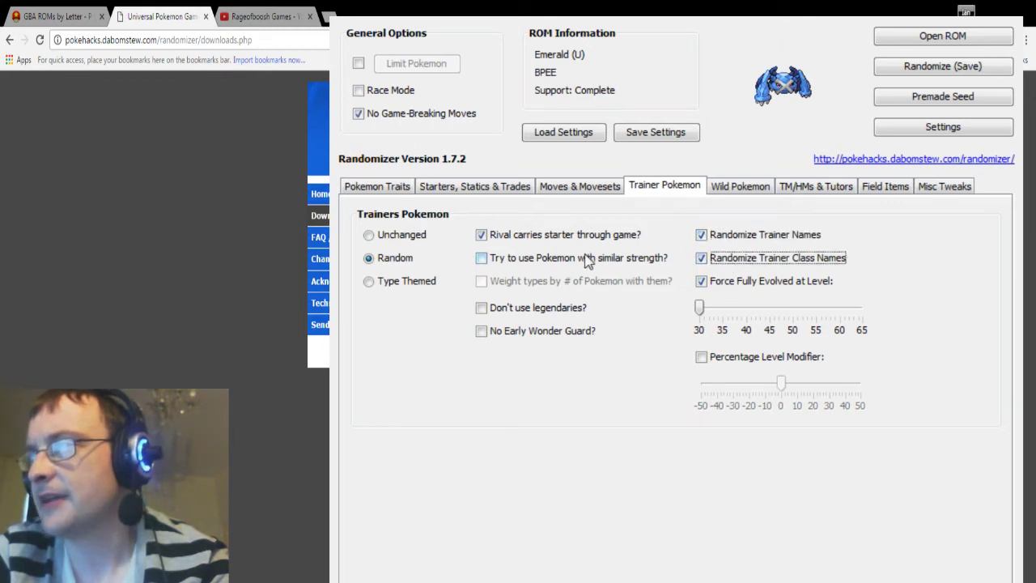
- Set Pokemon Base Statistics to Random and Pokemon Types to Random (completely)
{"action": "left_click", "coordinate": [389, 186]}
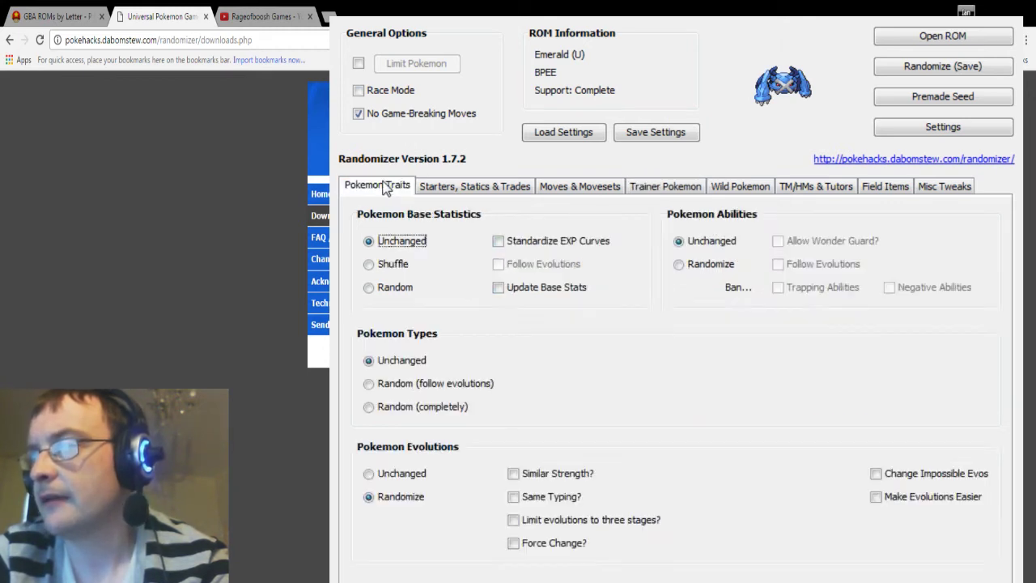
{"action": "left_click", "coordinate": [396, 288]}
{"action": "left_click", "coordinate": [405, 407]}
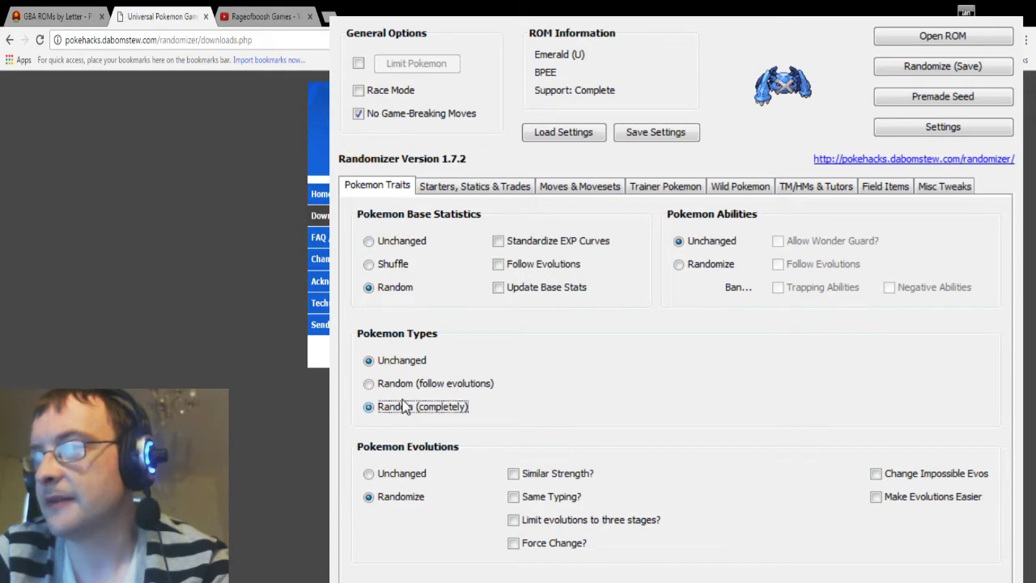
- Set wild Pokemon encounters to Random
{"action": "left_click", "coordinate": [658, 187]}
{"action": "left_click", "coordinate": [730, 188]}
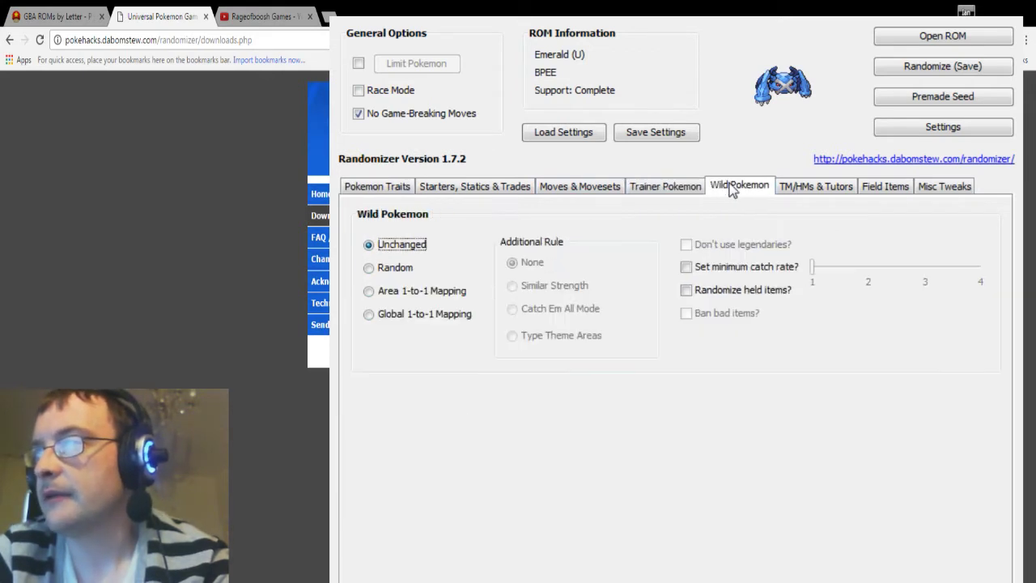
{"action": "left_click", "coordinate": [394, 268]}
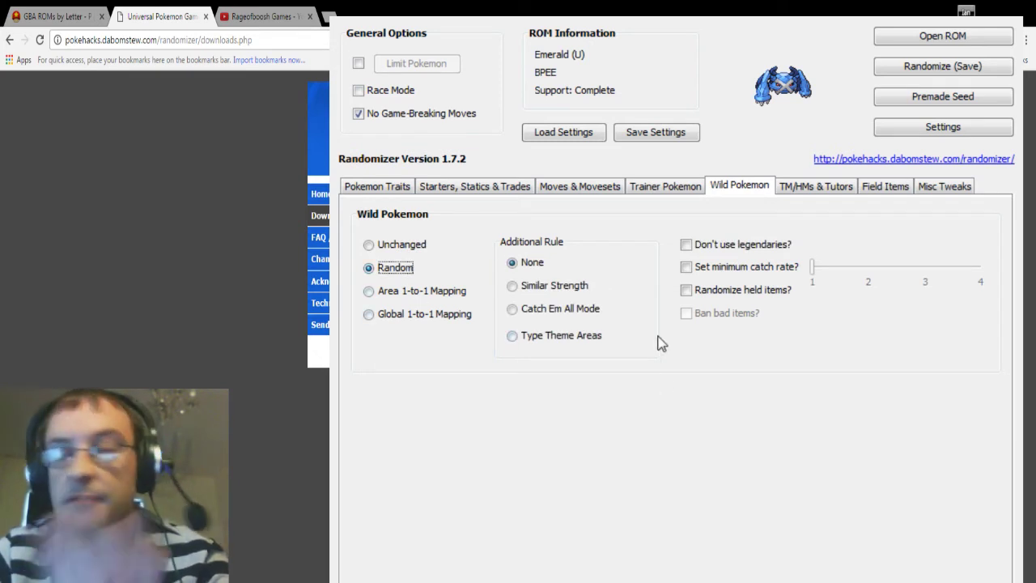
- Set the wild Pokemon additional rule to Catch Em All Mode, and randomize field items with bad items banned
{"action": "left_click", "coordinate": [557, 311]}
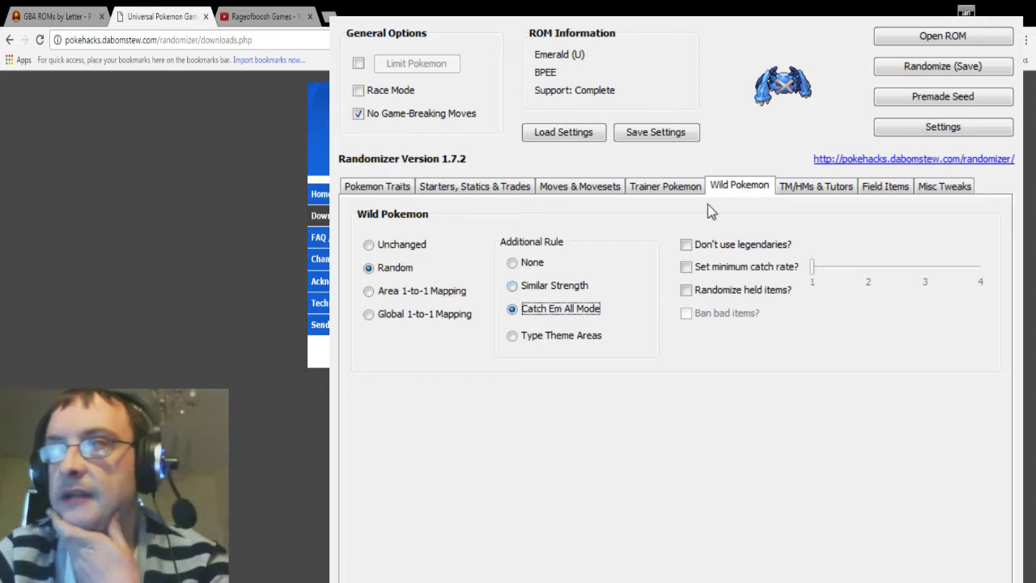
{"action": "left_click", "coordinate": [783, 190]}
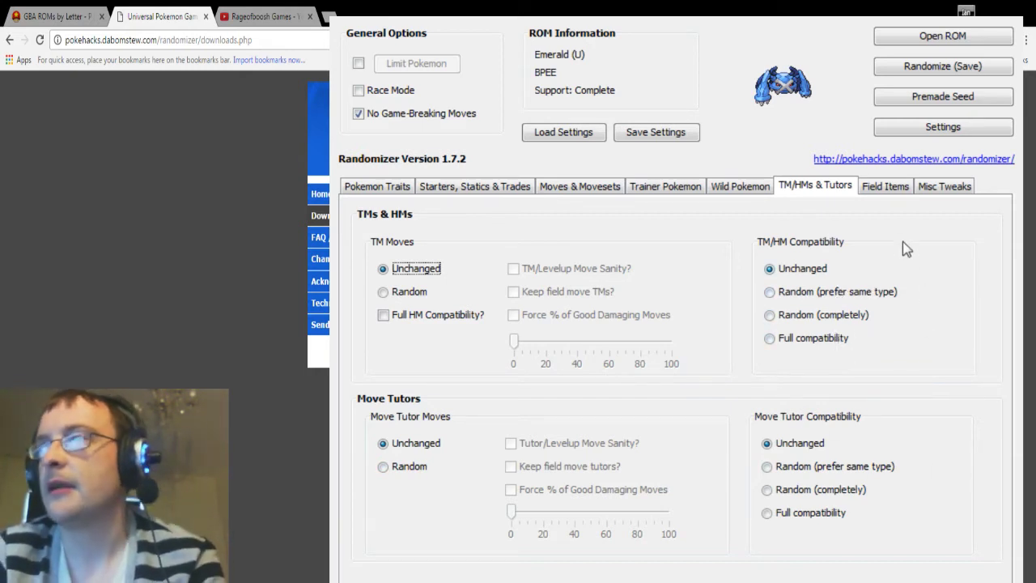
{"action": "left_click", "coordinate": [897, 188]}
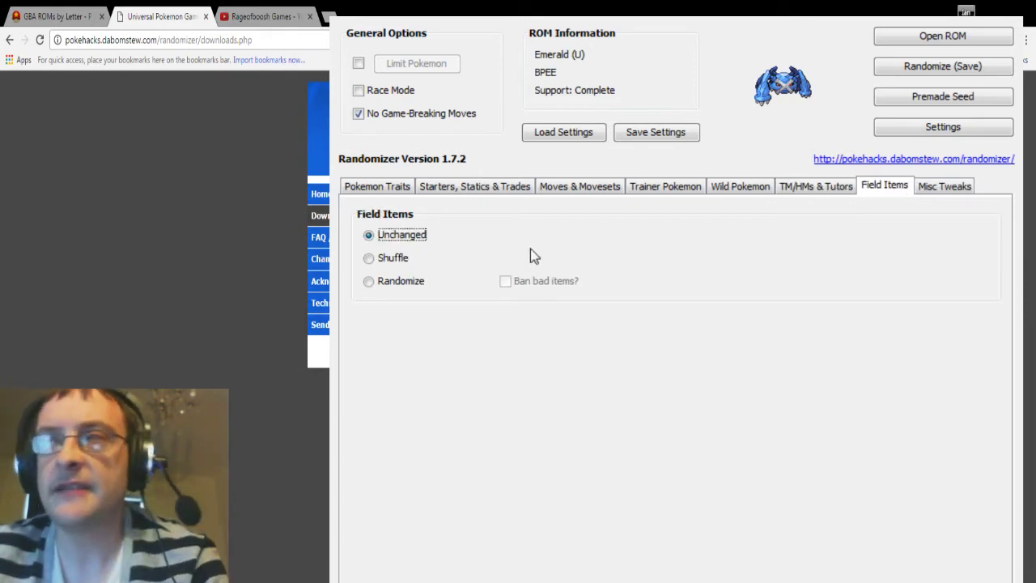
{"action": "left_click", "coordinate": [410, 287]}
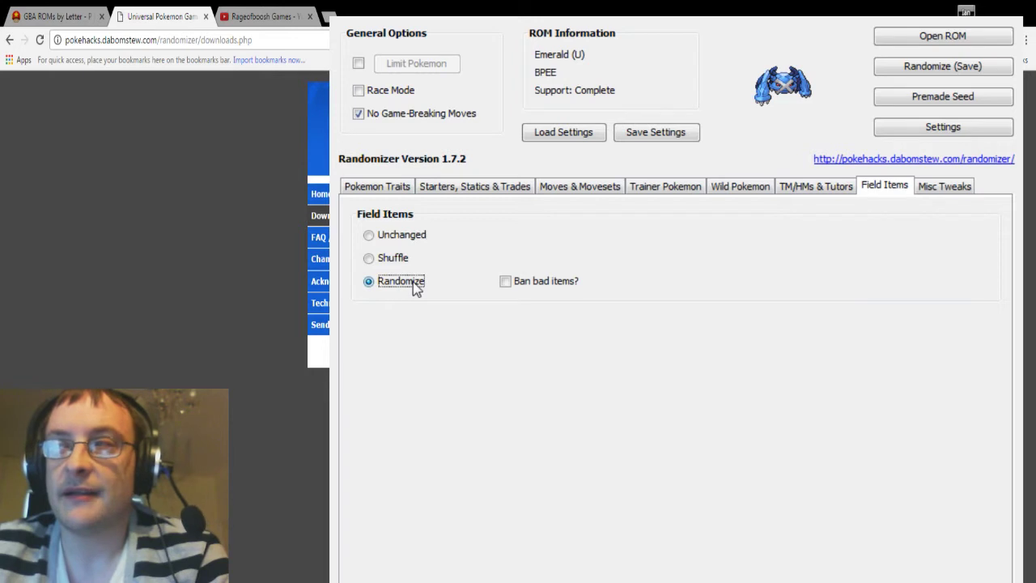
{"action": "left_click", "coordinate": [520, 282]}
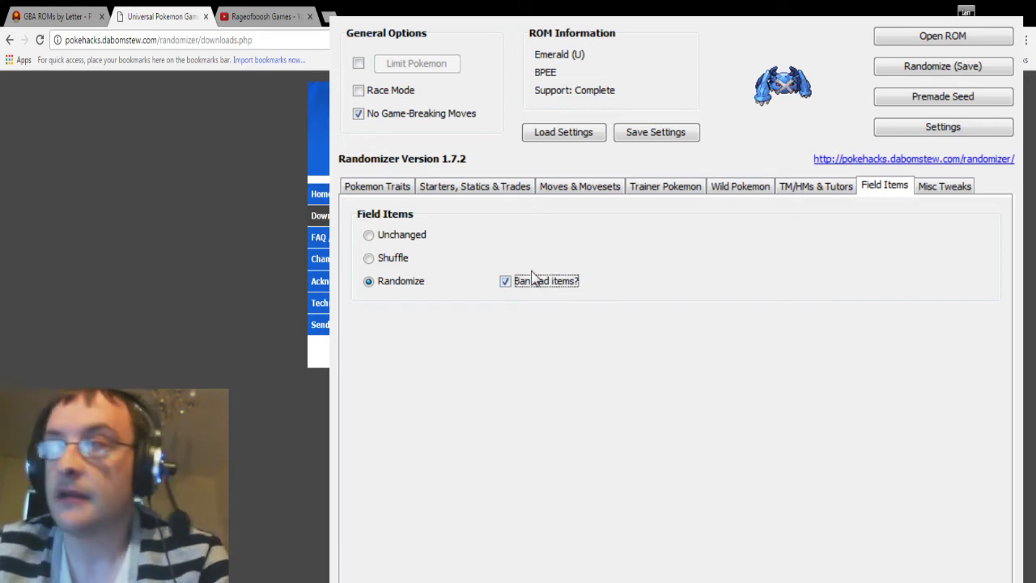
- Enable the miscellaneous tweaks Fastest Text, Running Shoes Indoors, Give National Dex at Start and Randomize Catching Tutorial
{"action": "left_click", "coordinate": [931, 187]}
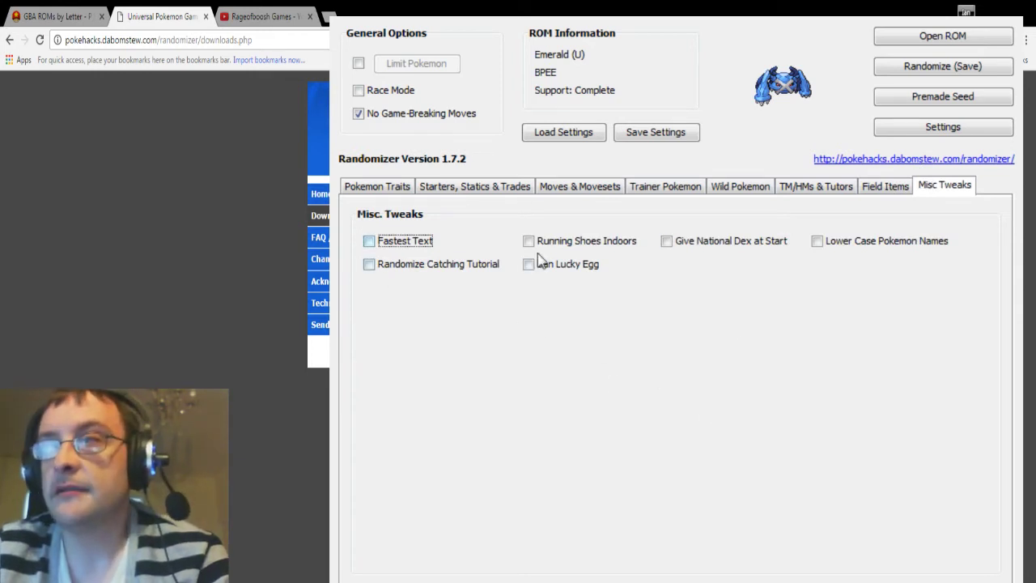
{"action": "left_click", "coordinate": [428, 240]}
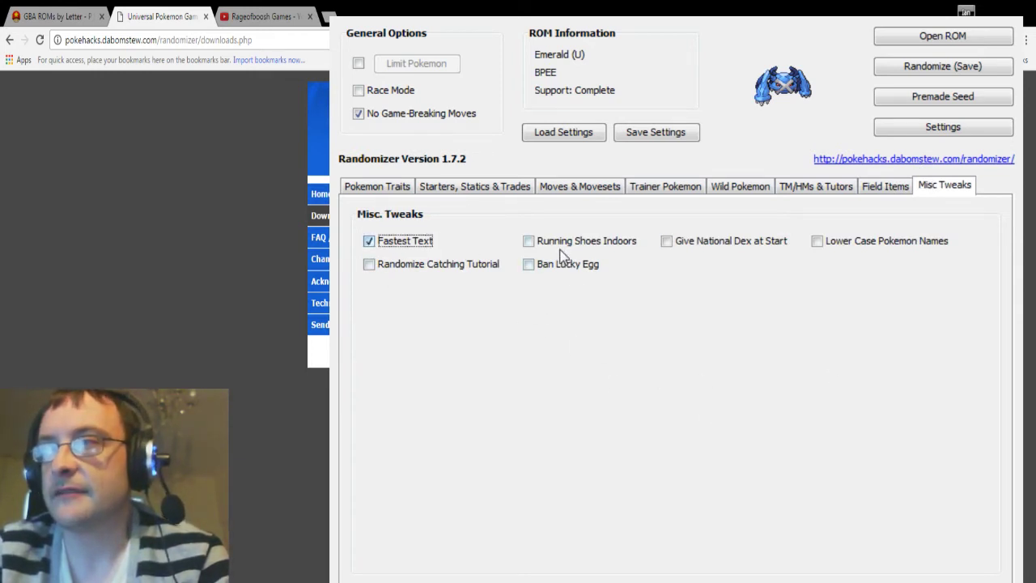
{"action": "left_click", "coordinate": [564, 239]}
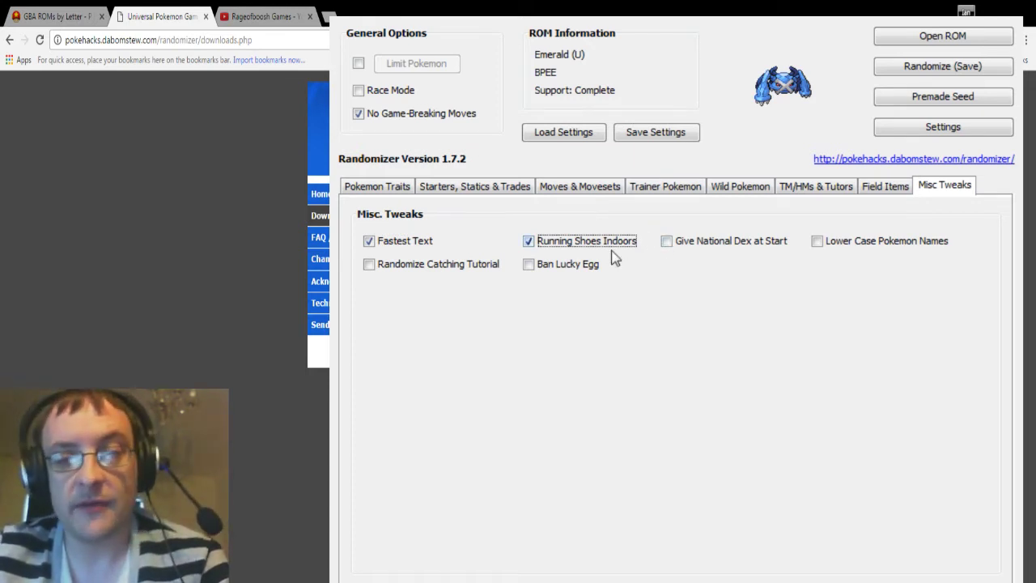
{"action": "left_click", "coordinate": [672, 242]}
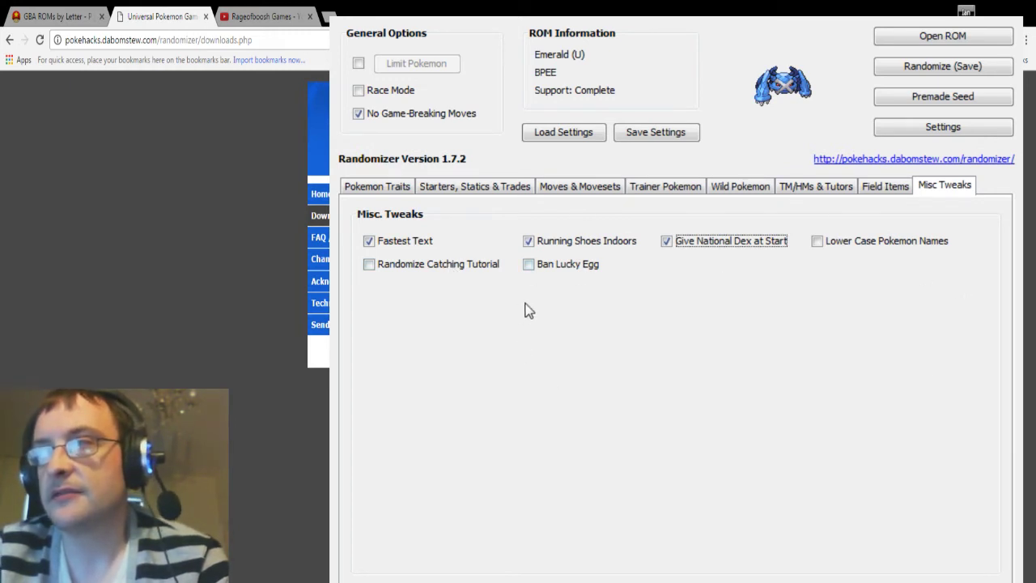
{"action": "left_click", "coordinate": [414, 273]}
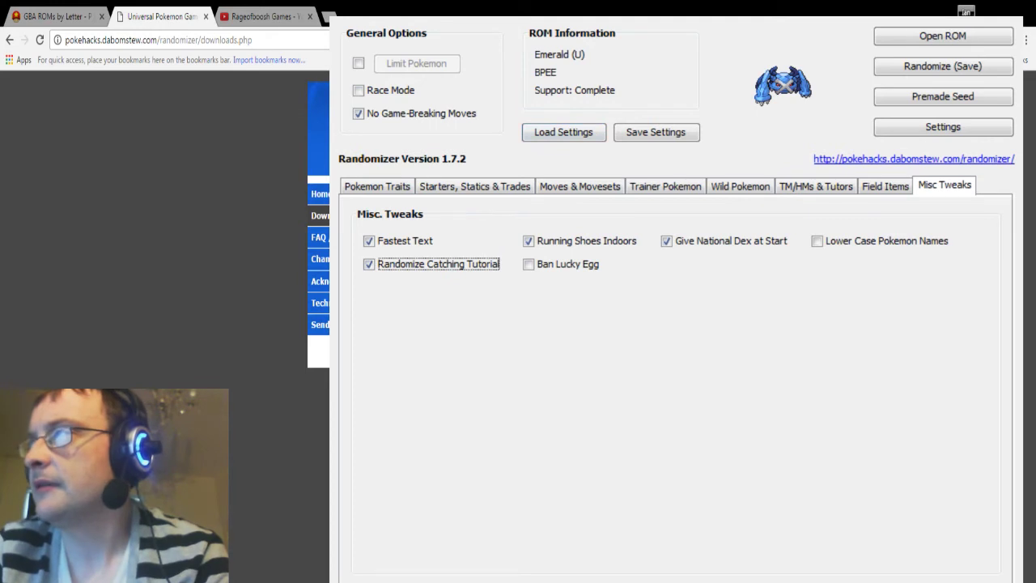
- Randomize and save the ROM, and load the file Pokemon take 2 in the GBA emulator
{"action": "left_click", "coordinate": [905, 75]}
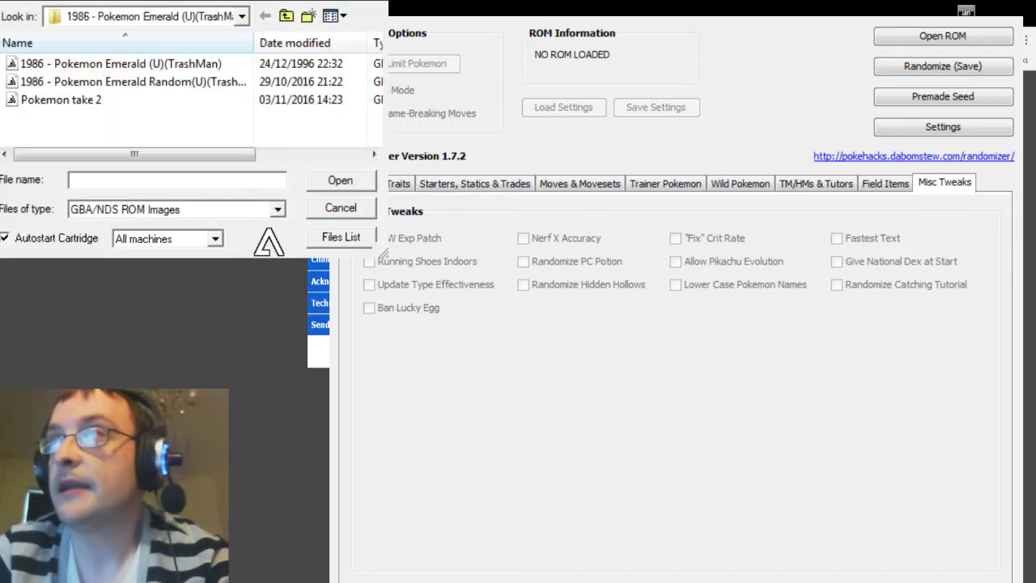
{"action": "left_click", "coordinate": [93, 105]}
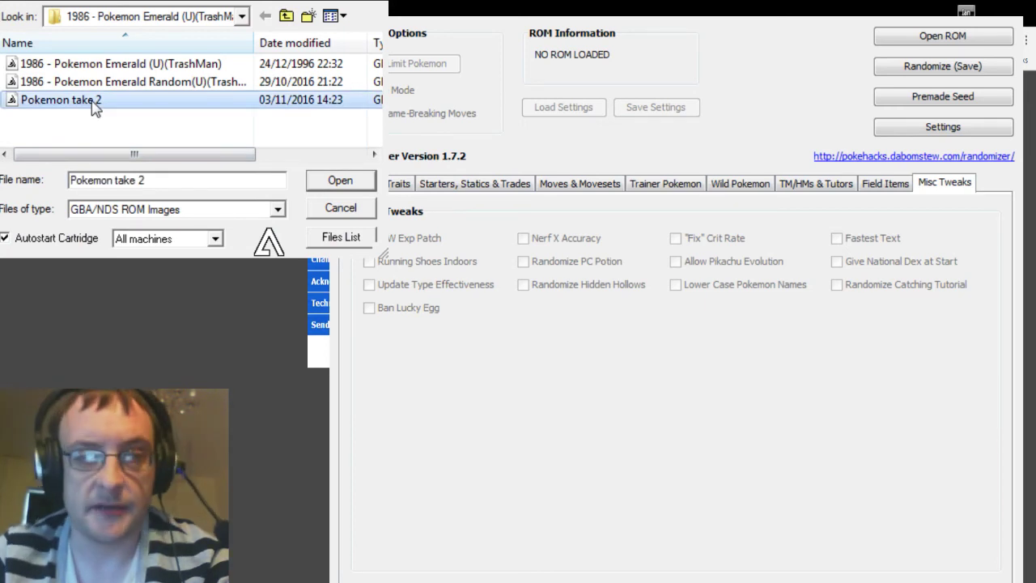
{"action": "double_click", "coordinate": [93, 103]}
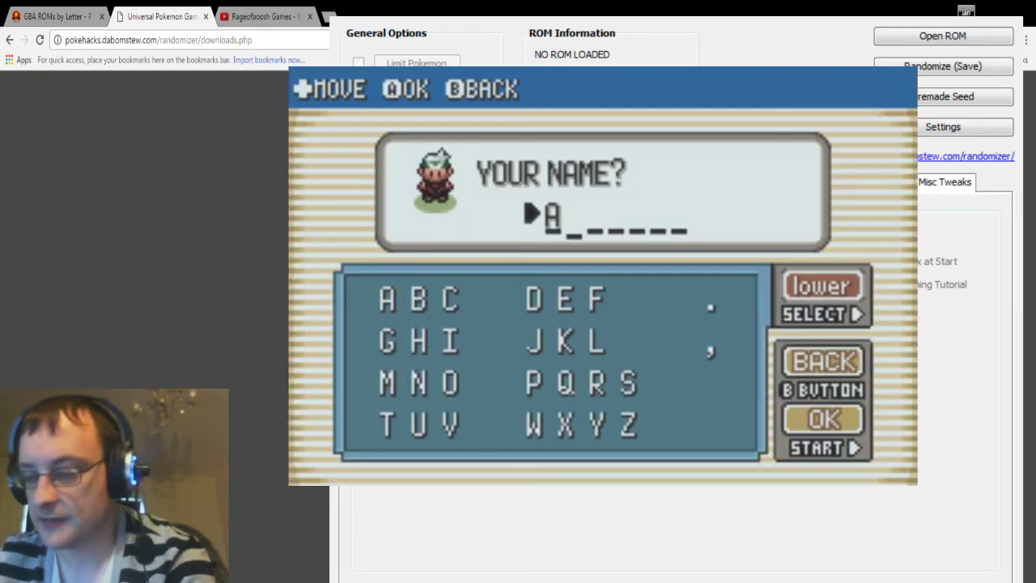
- Confirm the player name A and advance through the rest of the game's introduction
{"action": "key", "text": "z"}
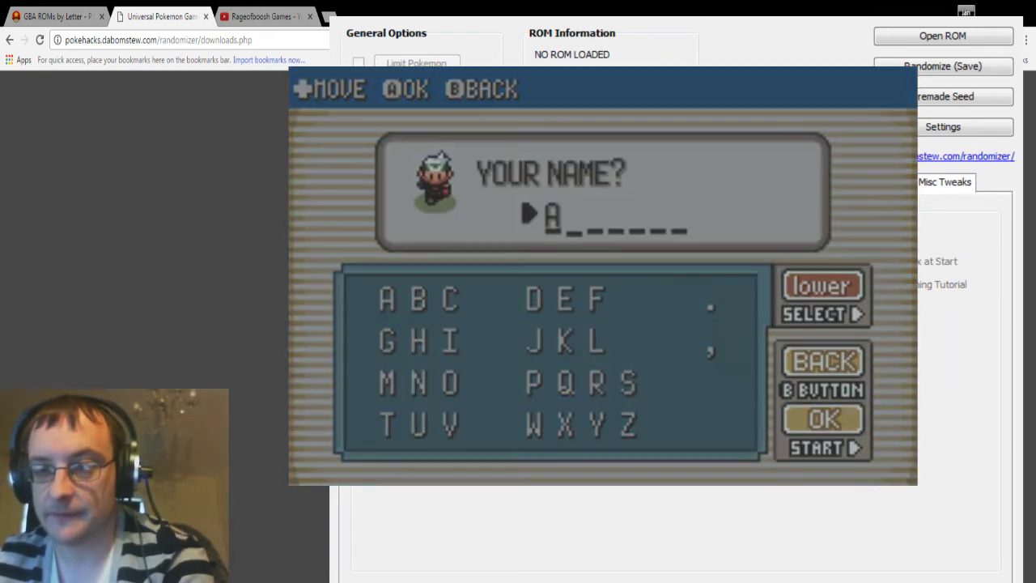
{"action": "key", "text": "z"}
{"action": "key", "text": "z"}
{"action": "key", "text": "z"}
{"action": "key", "text": "z"}
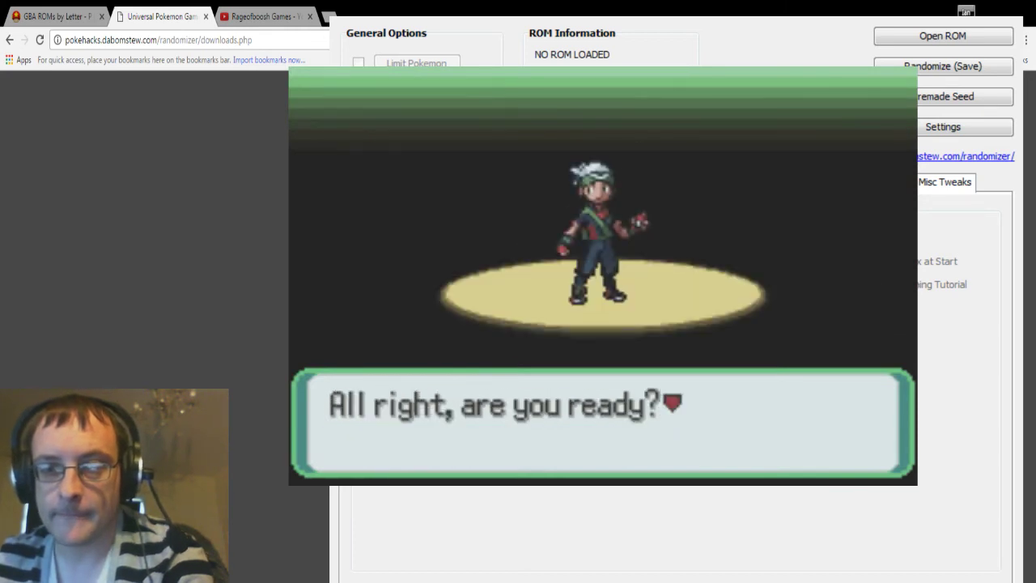
{"action": "key", "text": "z"}
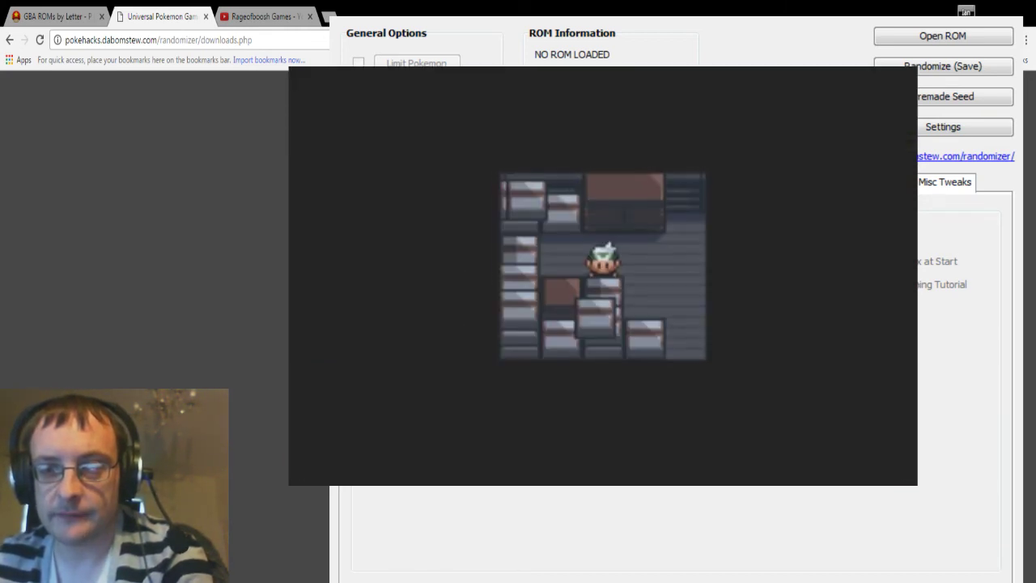
- Leave the moving truck and advance through Mom's arrival dialogue into the new house
{"action": "key", "text": "Right"}
{"action": "key", "text": "z"}
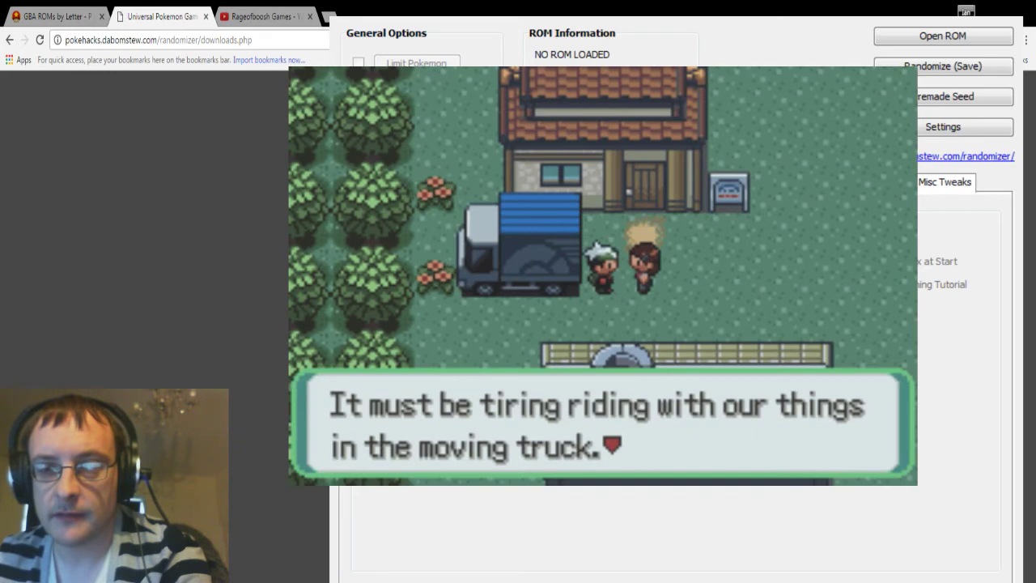
{"action": "key", "text": "z"}
{"action": "key", "text": "z"}
{"action": "key", "text": "z"}
{"action": "key", "text": "z"}
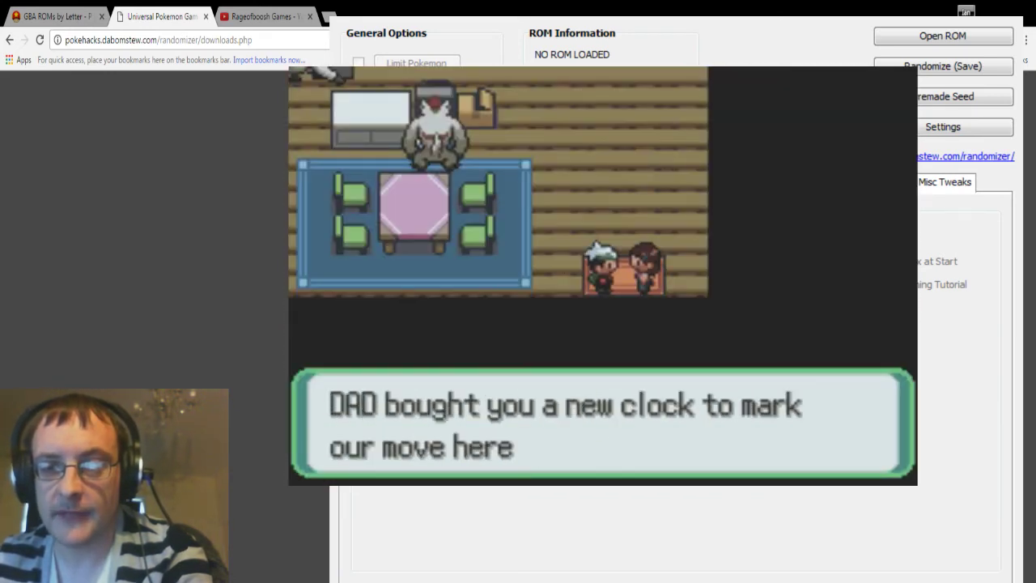
- Go upstairs to the bedroom and set the wall clock to 10:00 AM
{"action": "key", "text": "Up"}
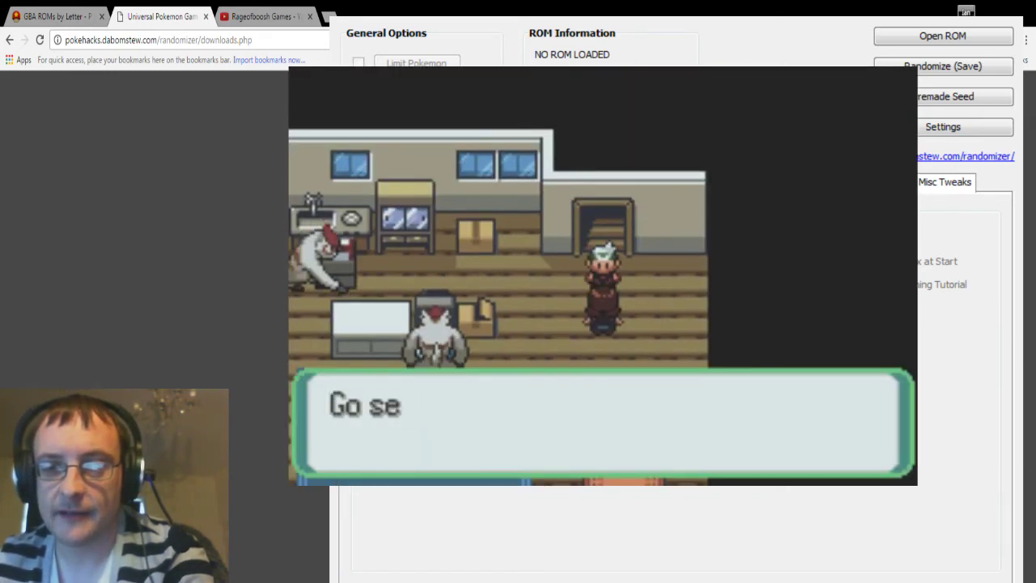
{"action": "key", "text": "z"}
{"action": "key", "text": "Left"}
{"action": "key", "text": "Up"}
{"action": "key", "text": "z"}
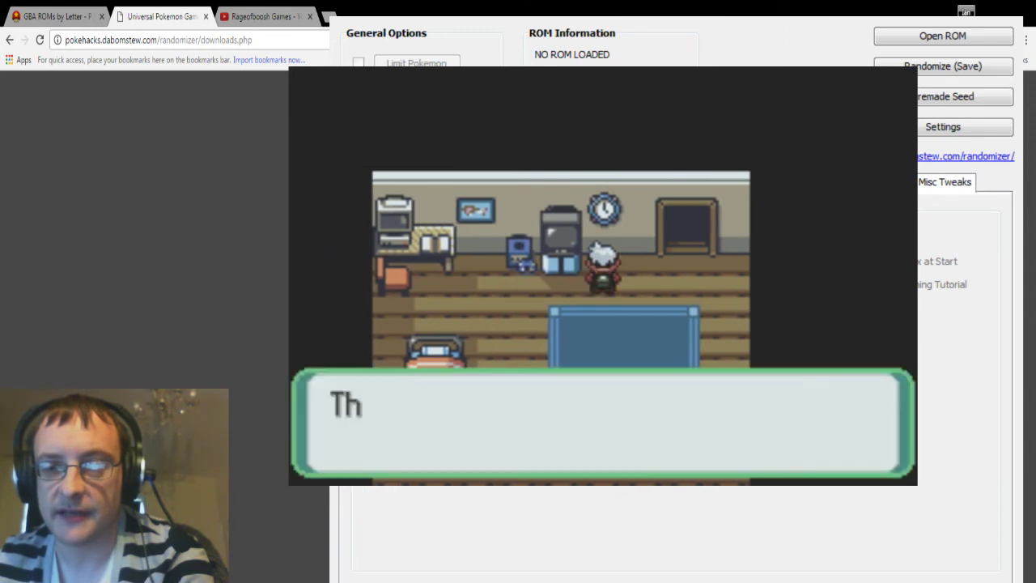
{"action": "key", "text": "z"}
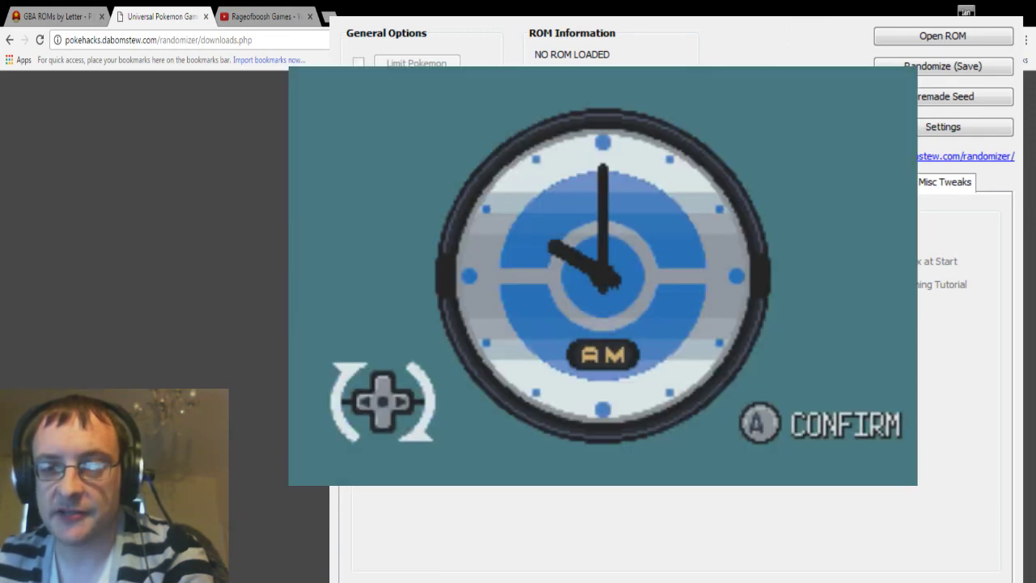
{"action": "key", "text": "z"}
{"action": "key", "text": "z"}
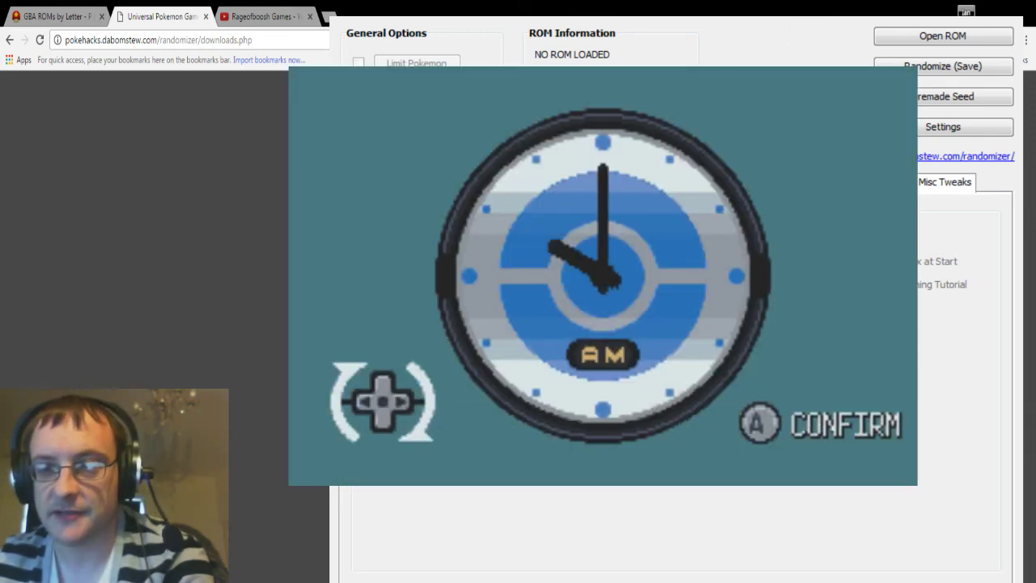
{"action": "key", "text": "z"}
{"action": "key", "text": "Up"}
{"action": "key", "text": "z"}
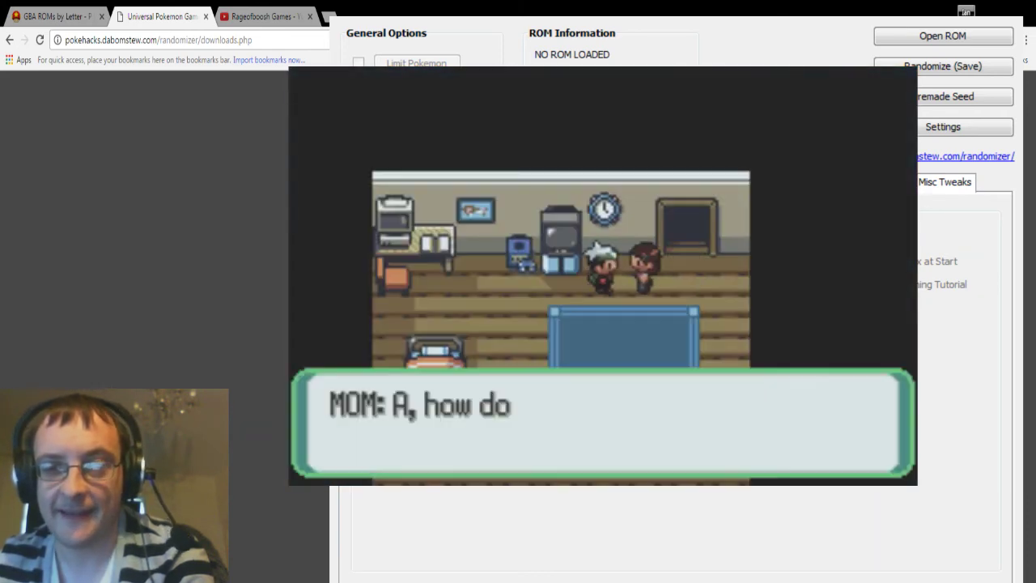
- Finish Mom's conversation in the bedroom and return downstairs
{"action": "key", "text": "z"}
{"action": "key", "text": "z"}
{"action": "key", "text": "z"}
{"action": "key", "text": "z"}
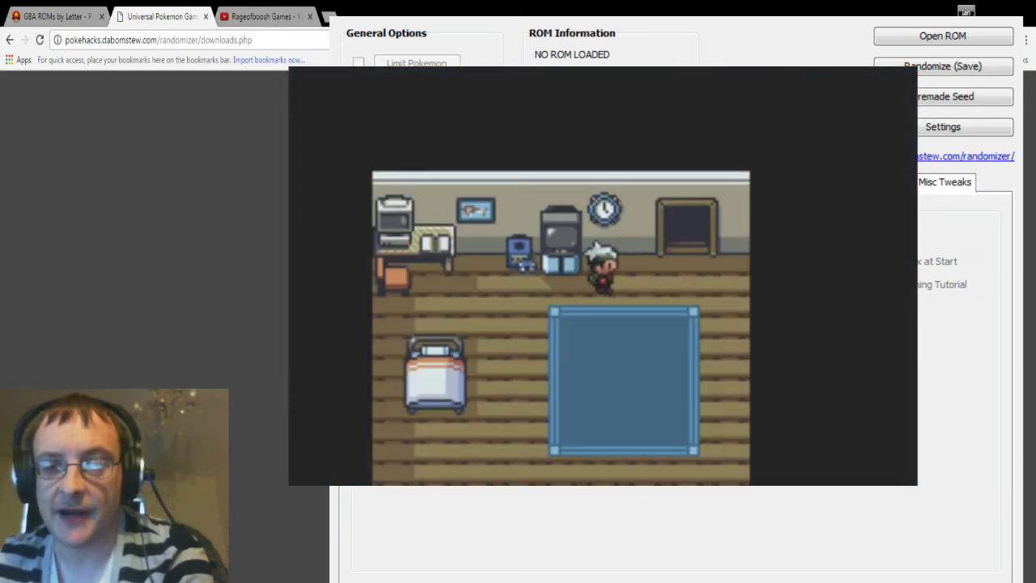
{"action": "key", "text": "Right"}
{"action": "key", "text": "Right"}
{"action": "key", "text": "Up"}
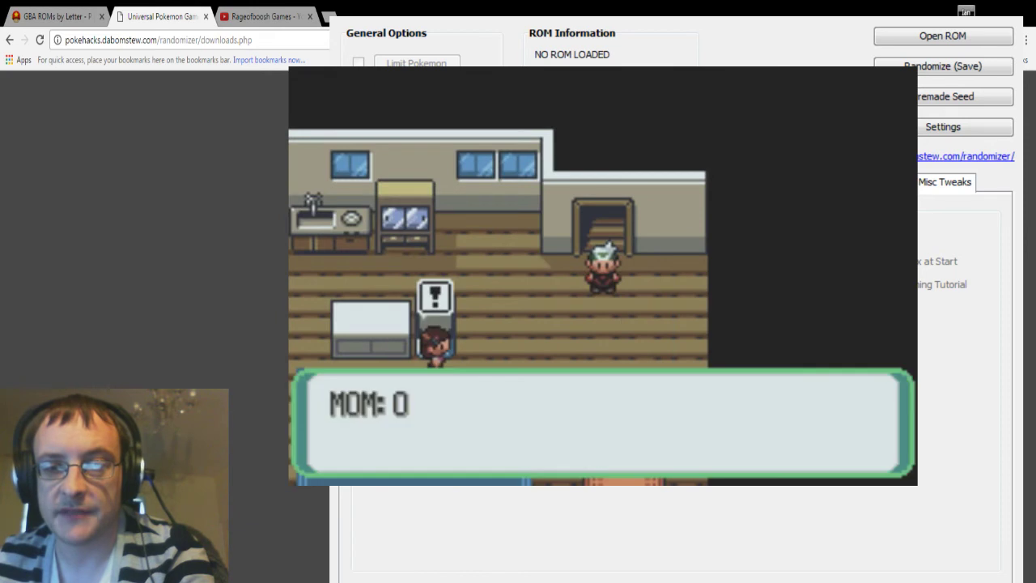
- Advance through Mom's conversation by the television about Dad's friend in town
{"action": "key", "text": "z"}
{"action": "key", "text": "z"}
{"action": "key", "text": "z"}
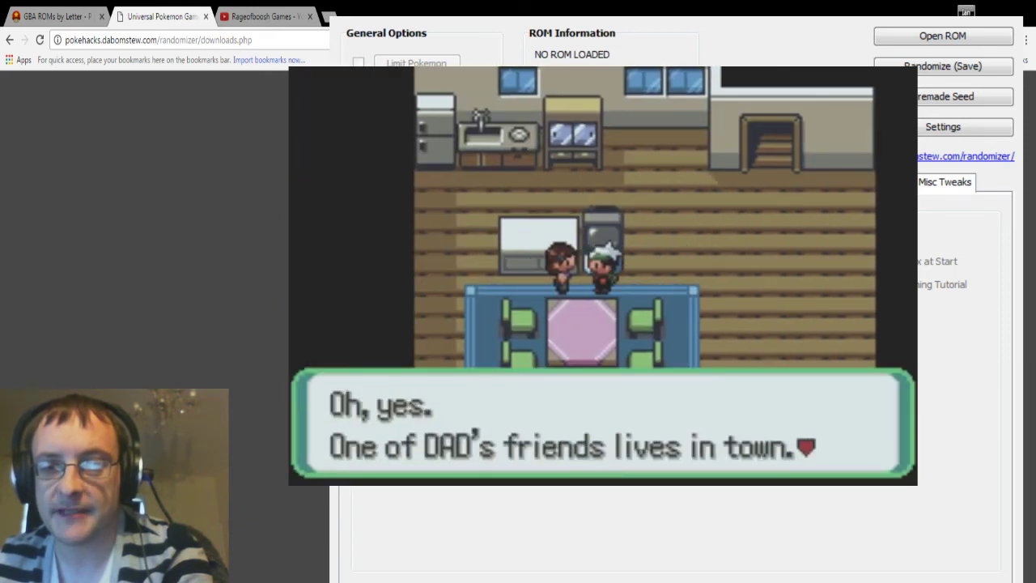
{"action": "key", "text": "z"}
- Leave the house and walk across town into the next-door neighbor's house
{"action": "key", "text": "Down"}
{"action": "key", "text": "Right"}
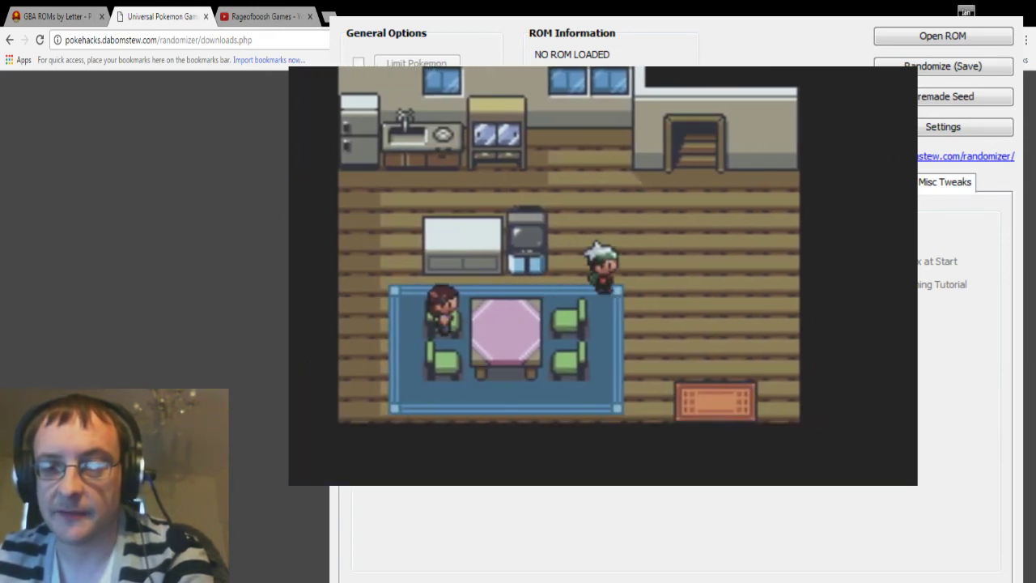
{"action": "key", "text": "Down"}
{"action": "key", "text": "Down"}
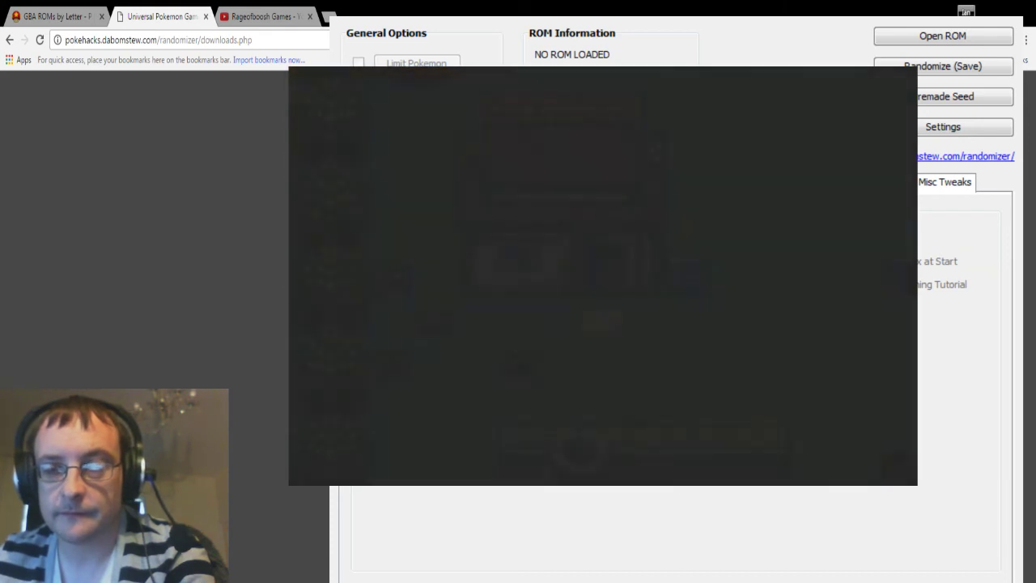
{"action": "key", "text": "Right"}
{"action": "key", "text": "Right"}
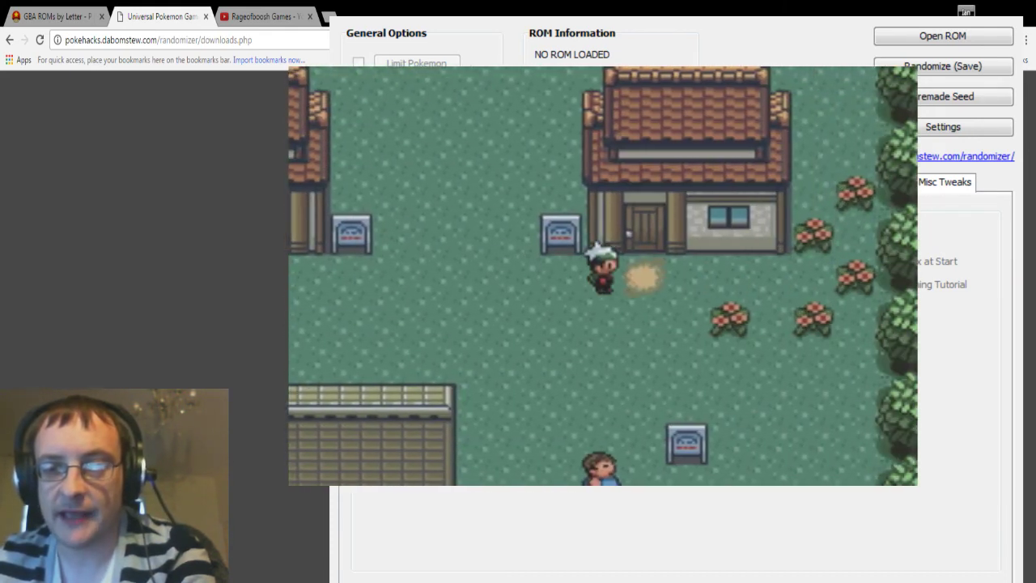
{"action": "key", "text": "Up"}
- Advance through the neighbor's greeting at the entrance of her house
{"action": "key", "text": "z"}
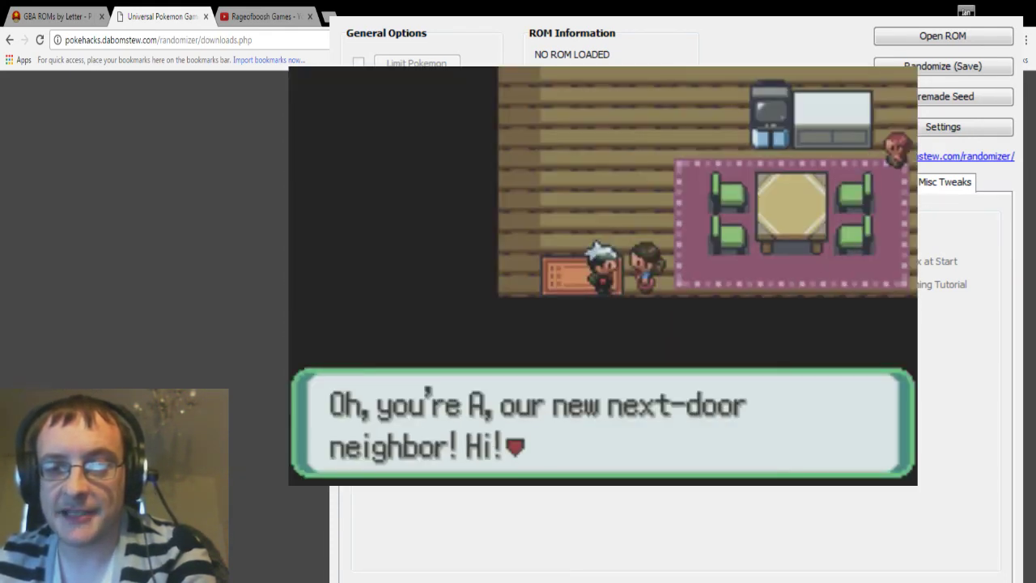
{"action": "key", "text": "z"}
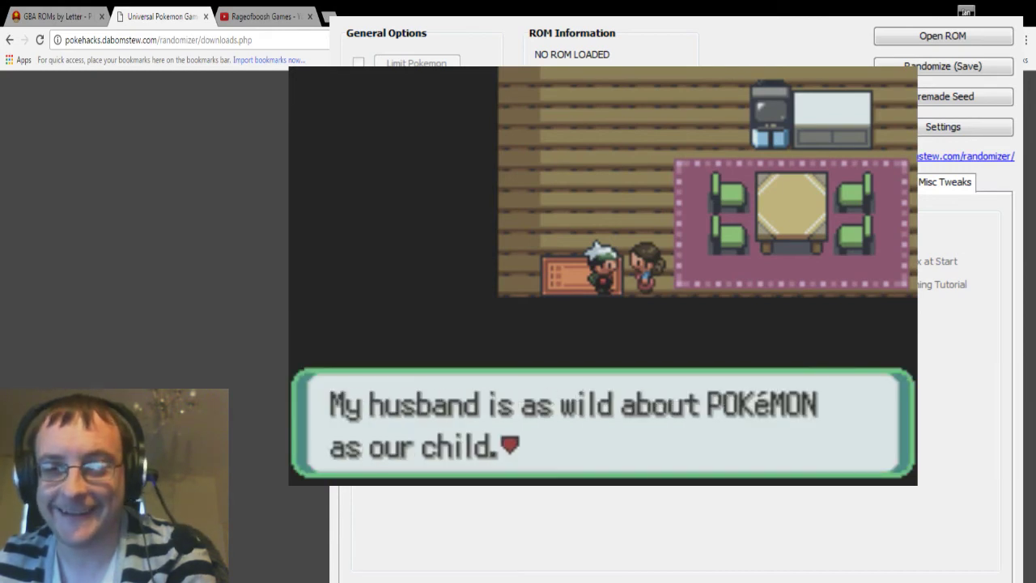
{"action": "key", "text": "z"}
{"action": "key", "text": "z"}
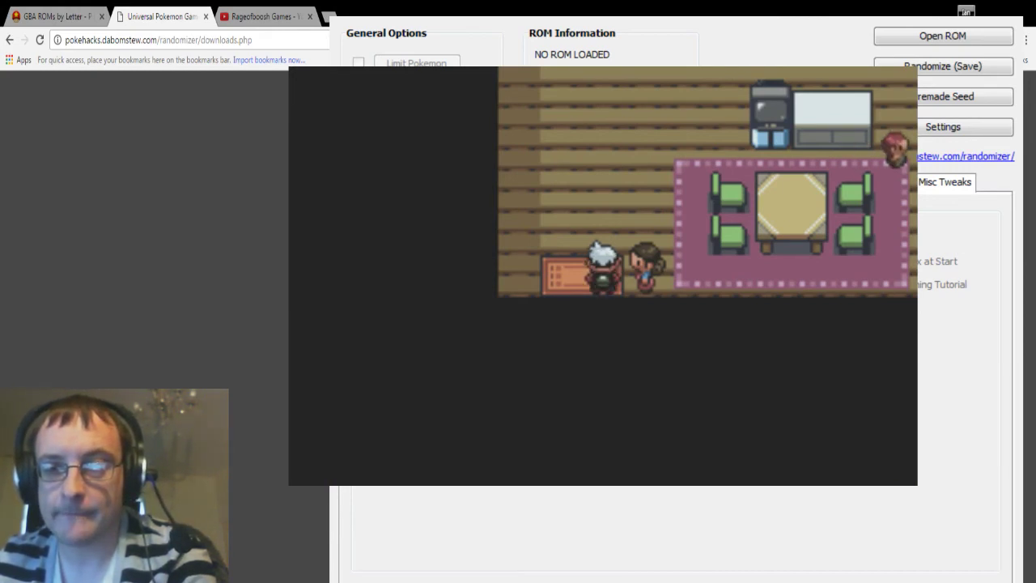
- Go upstairs in the neighbor's house and walk to the Poké Ball on the bedroom floor
{"action": "key", "text": "Up"}
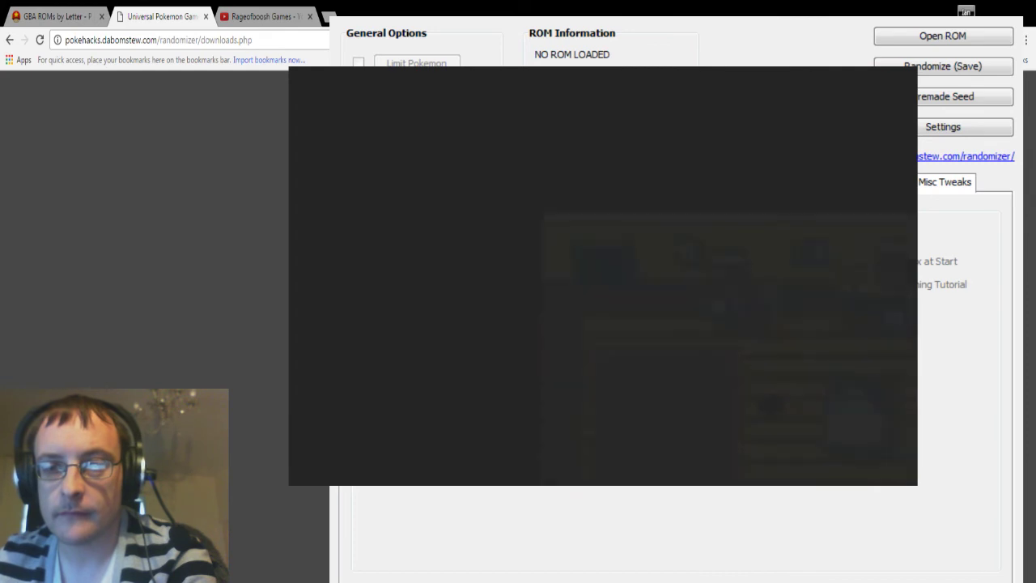
{"action": "key", "text": "Right"}
{"action": "key", "text": "Down"}
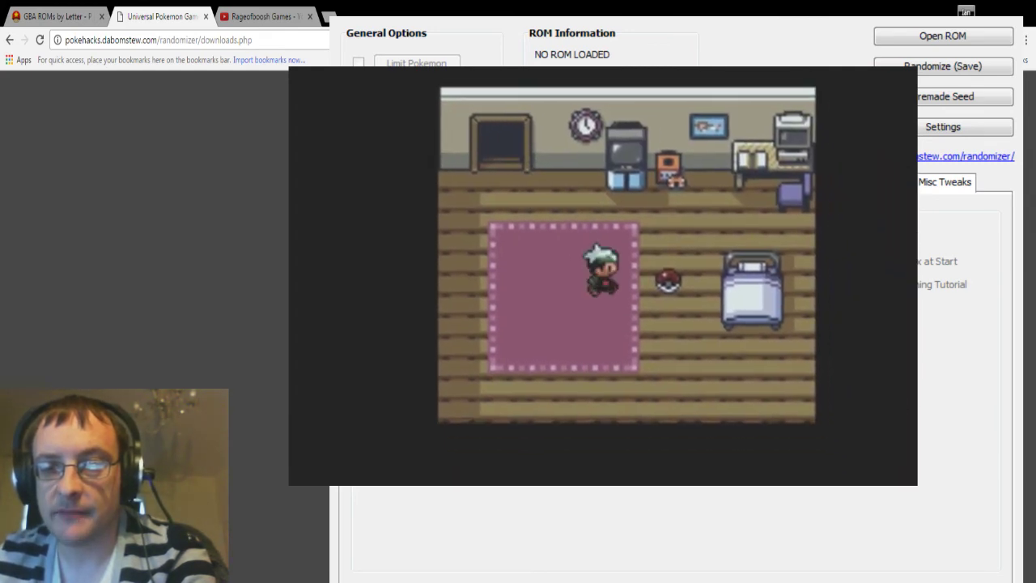